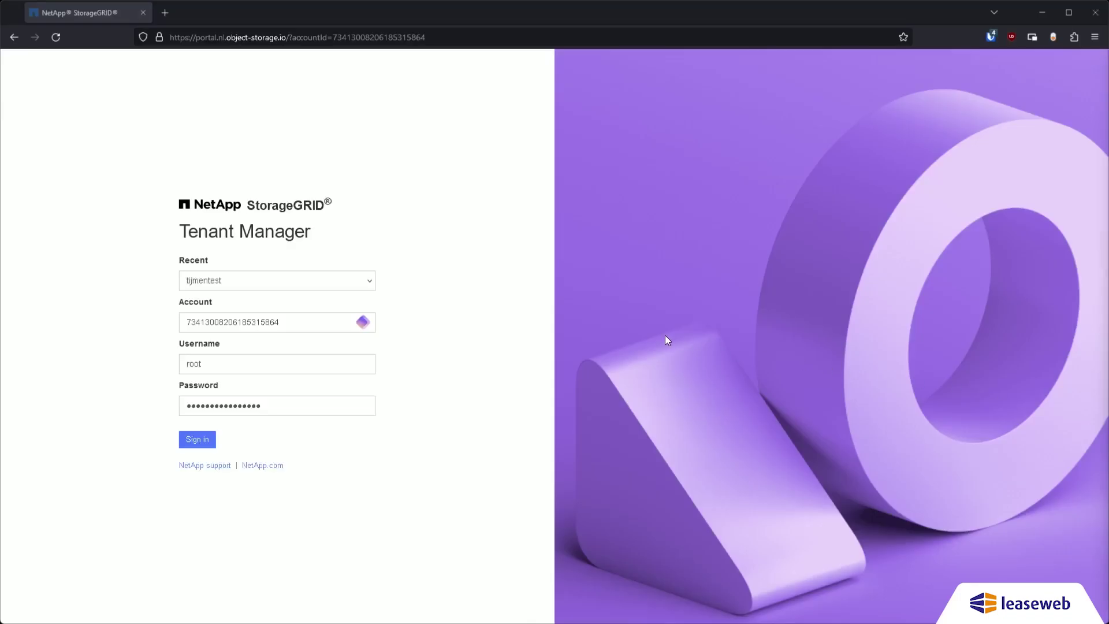
Sign in to the tenant account and open the Buckets page showing the two existing buckets.
{"action": "left_click", "coordinate": [194, 443]}
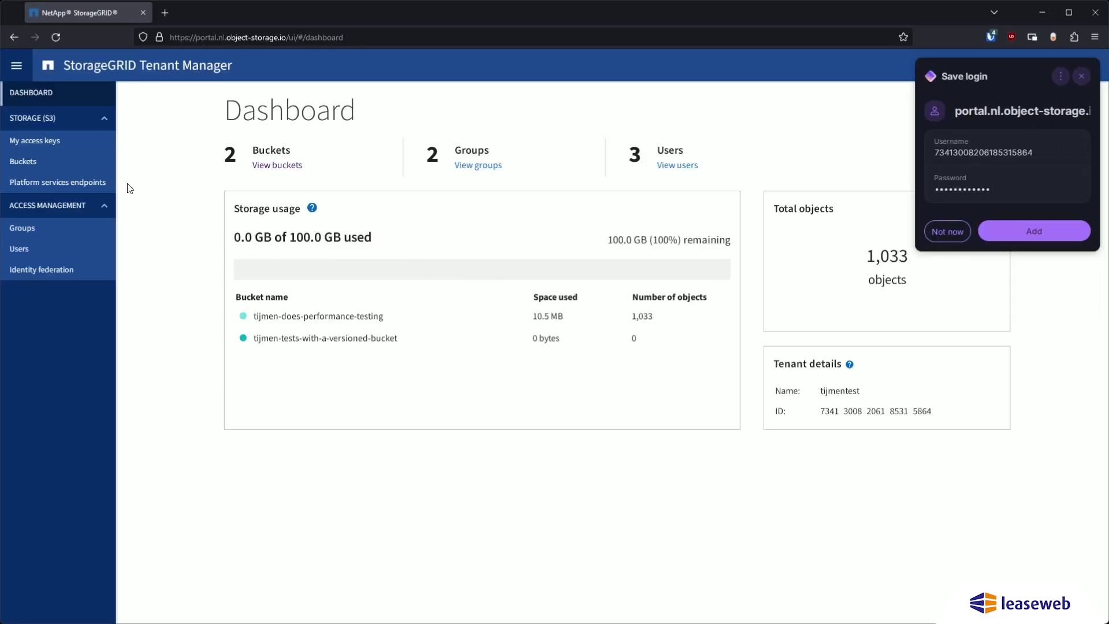
{"action": "left_click", "coordinate": [34, 163]}
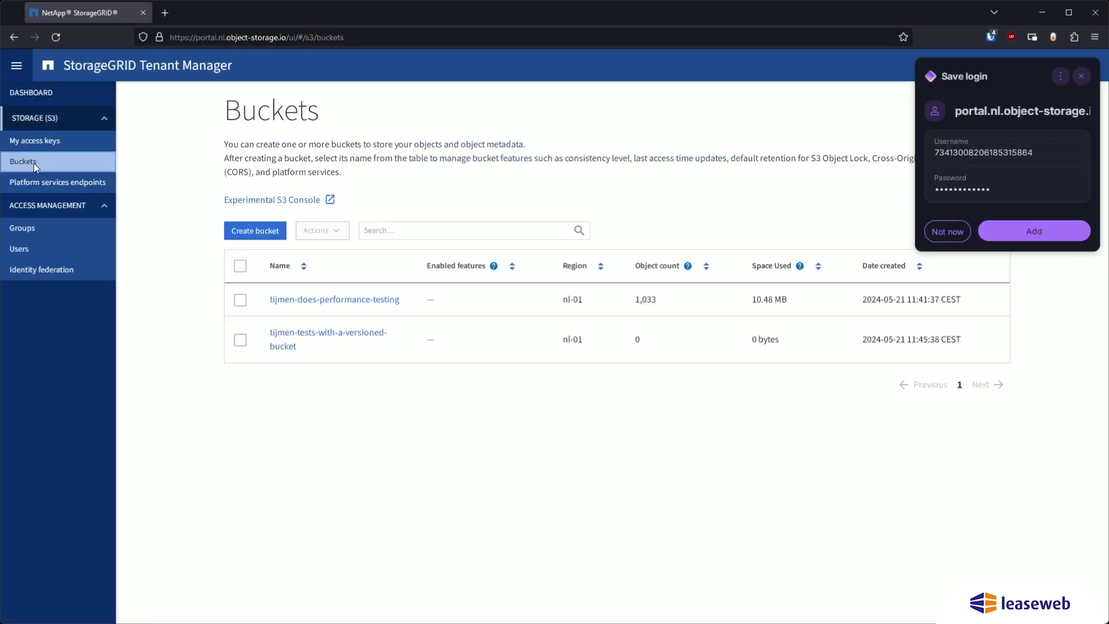
Create bucket 'tijmen-gives-a-demo' in region nl-01 without versioning, then go to My access keys.
{"action": "left_click", "coordinate": [256, 232]}
{"action": "left_click", "coordinate": [319, 348]}
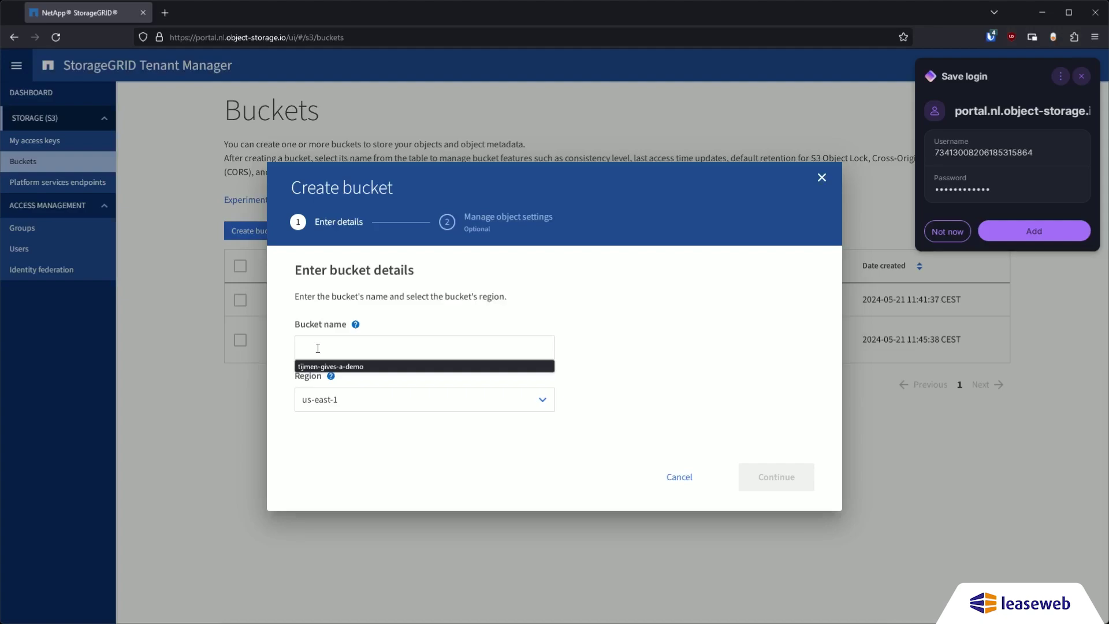
{"action": "type", "text": "tijmen-gives-a-demo"}
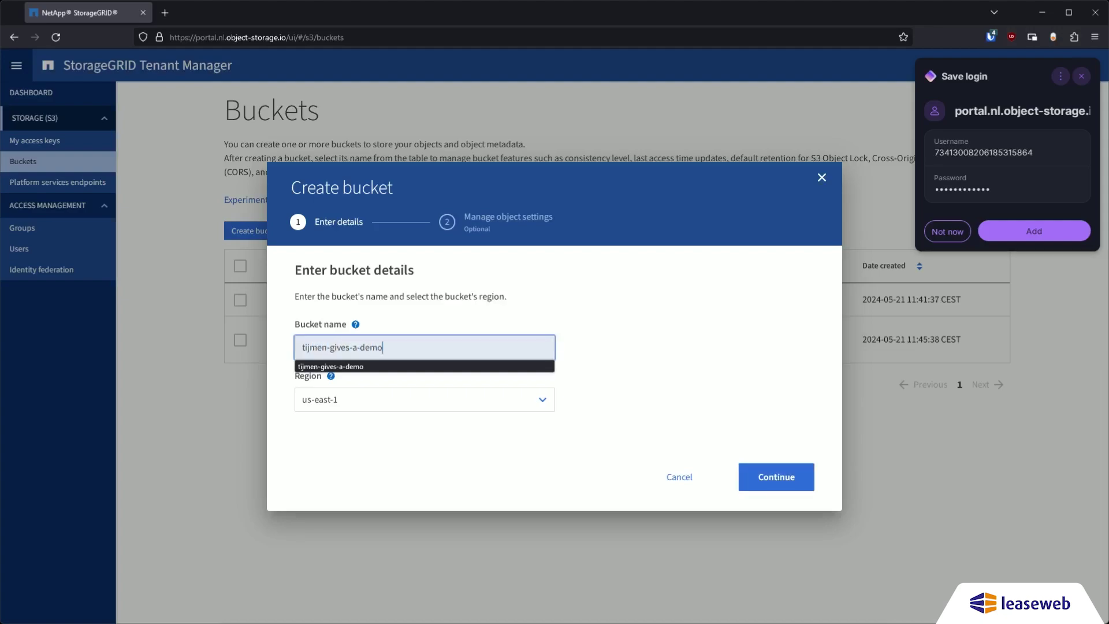
{"action": "left_click", "coordinate": [346, 399]}
{"action": "left_click", "coordinate": [339, 439]}
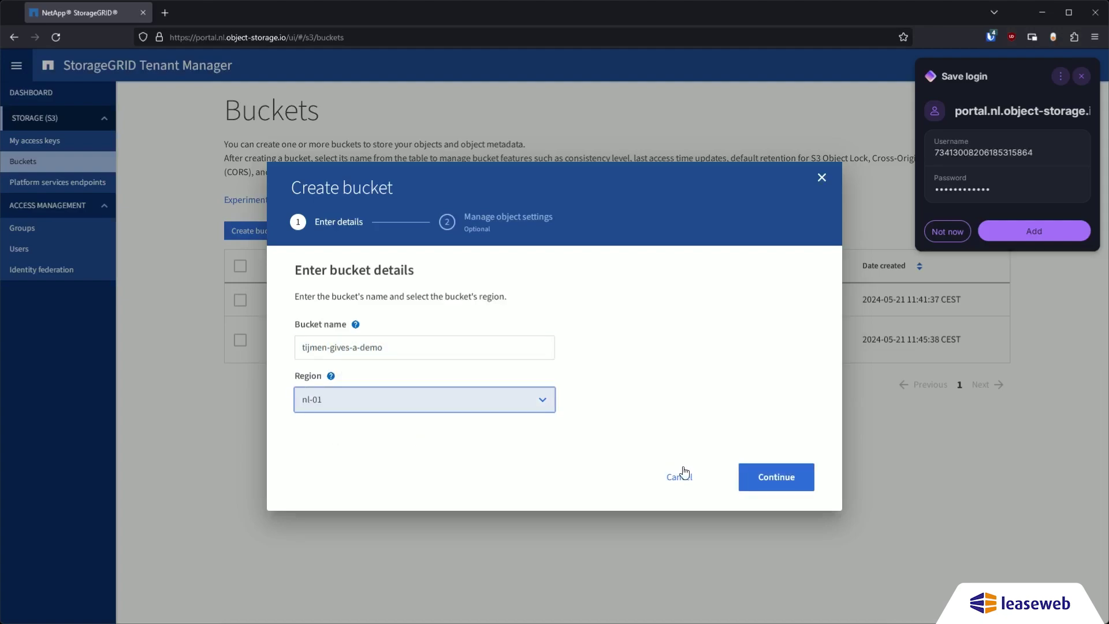
{"action": "left_click", "coordinate": [766, 484]}
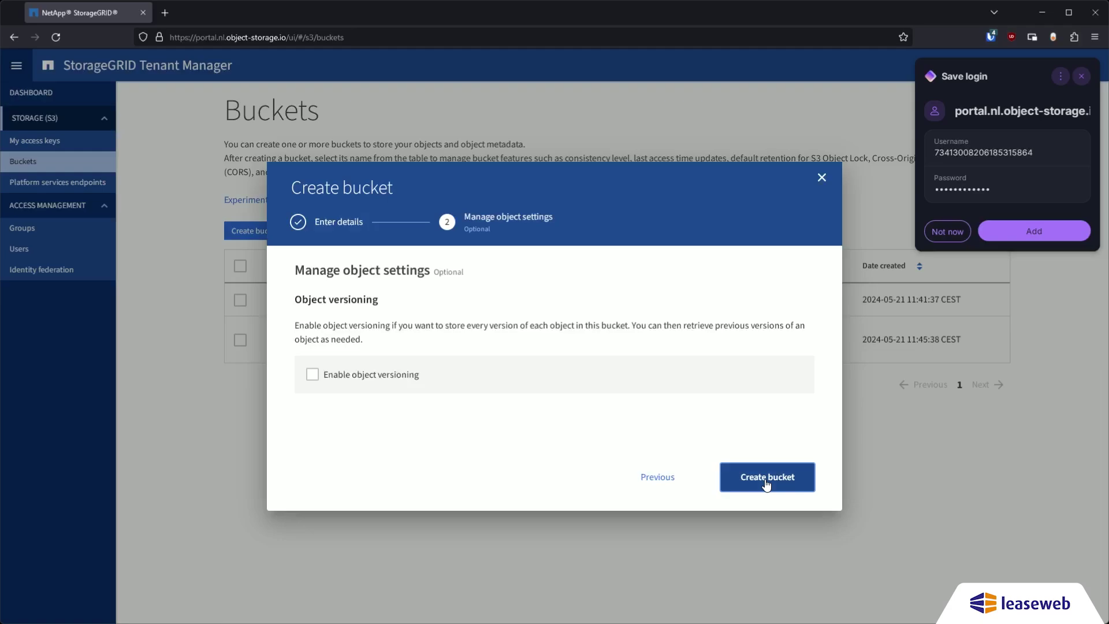
{"action": "left_click", "coordinate": [766, 484]}
{"action": "left_click", "coordinate": [757, 485]}
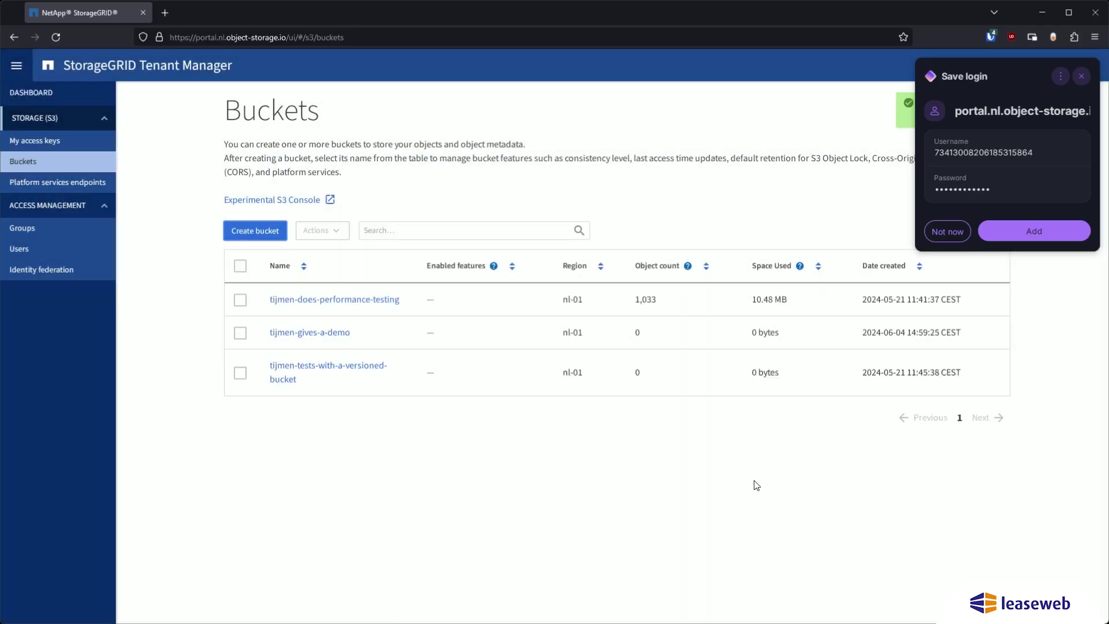
{"action": "left_click", "coordinate": [30, 143]}
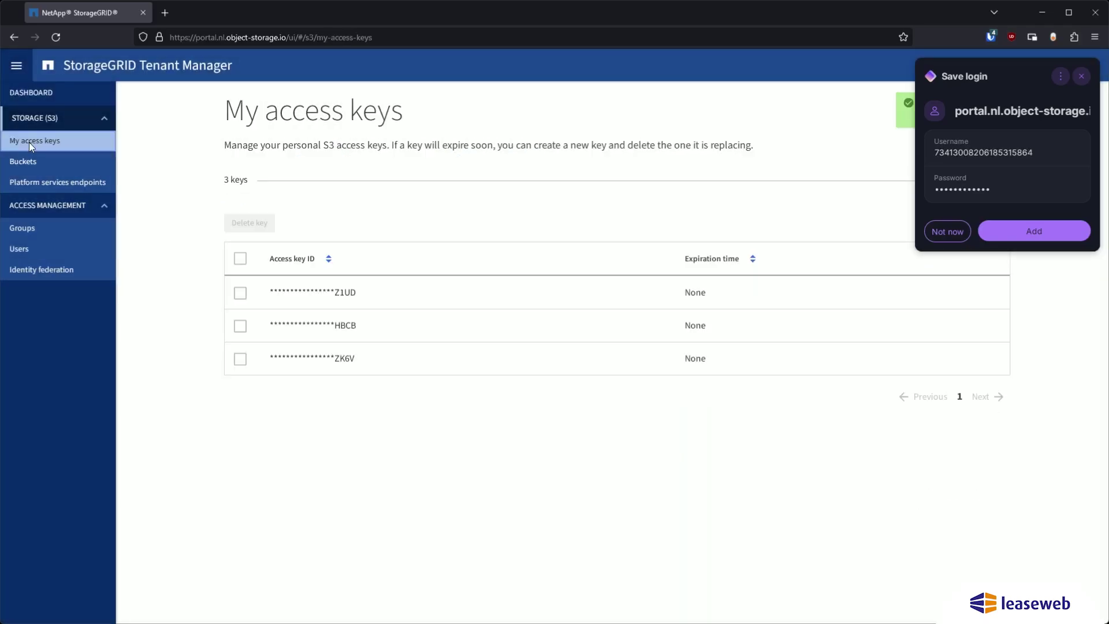
Create a non-expiring S3 access key, copy its ID and secret, and return to Buckets.
{"action": "left_click", "coordinate": [948, 231]}
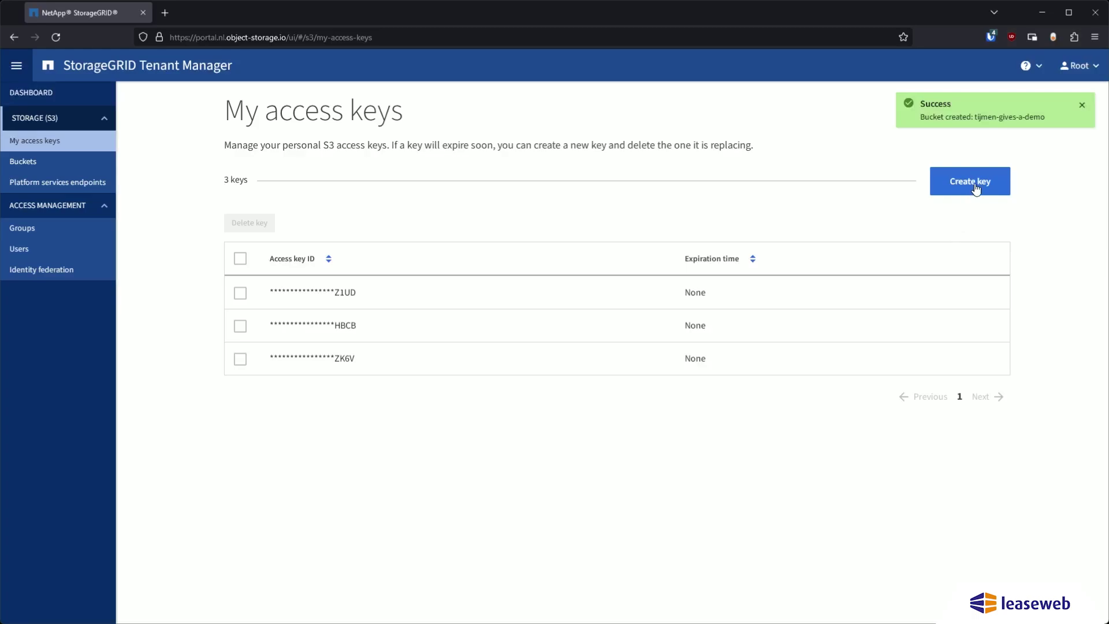
{"action": "left_click", "coordinate": [974, 189]}
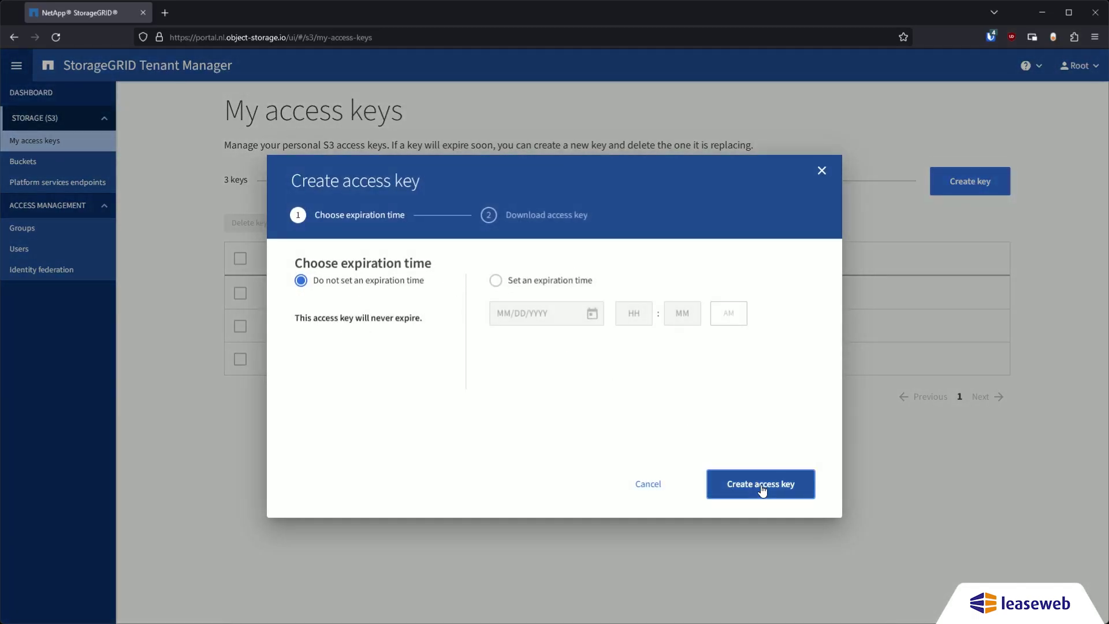
{"action": "left_click", "coordinate": [742, 483]}
{"action": "left_click", "coordinate": [573, 380]}
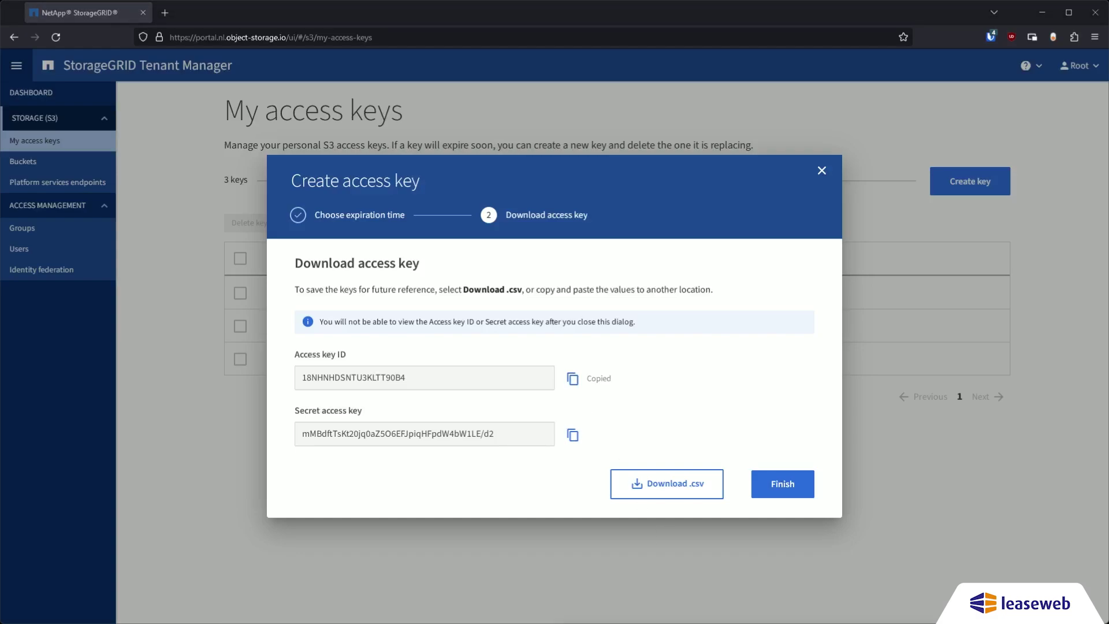
{"action": "left_click", "coordinate": [573, 435]}
{"action": "left_click", "coordinate": [782, 483]}
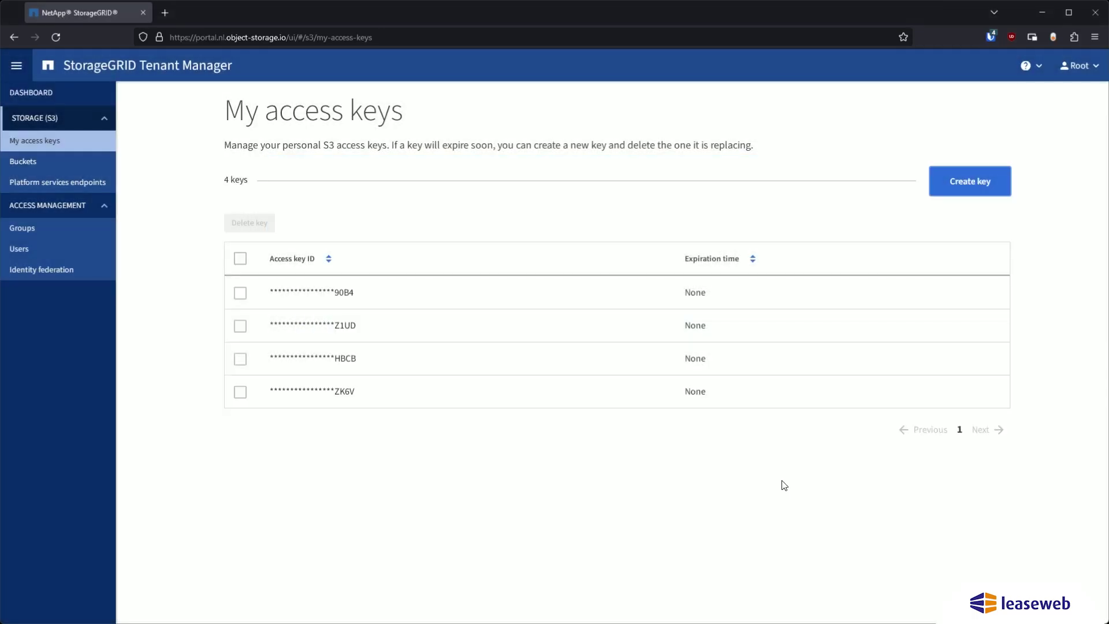
{"action": "left_click", "coordinate": [48, 159]}
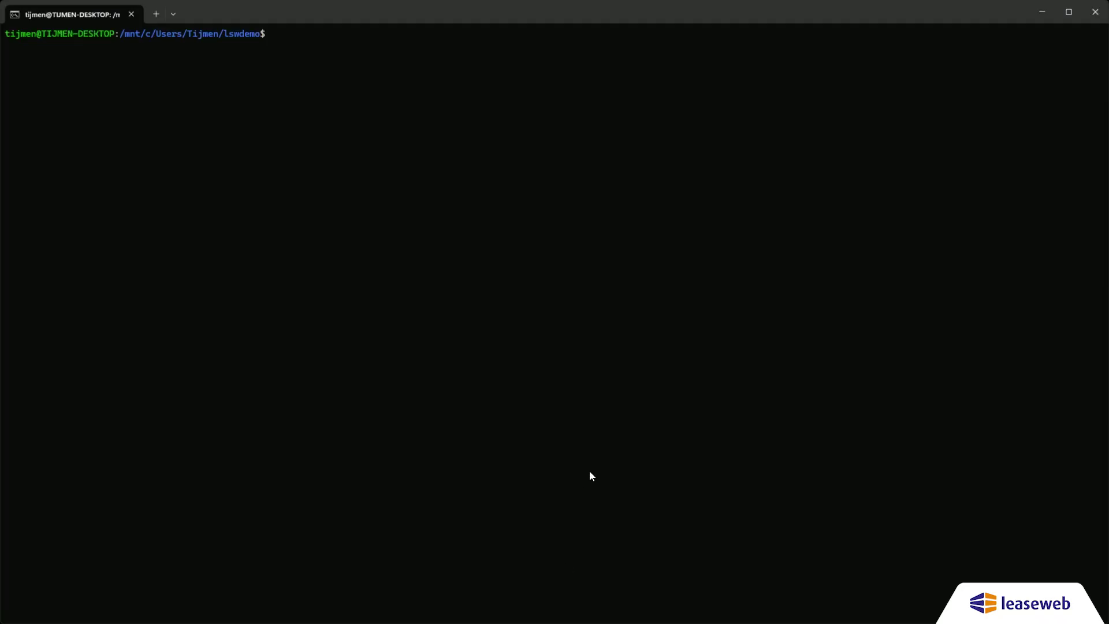
Start s3cmd --configure for the bucket and enter the new access key ID and secret key.
{"action": "key", "text": "ctrl+v"}
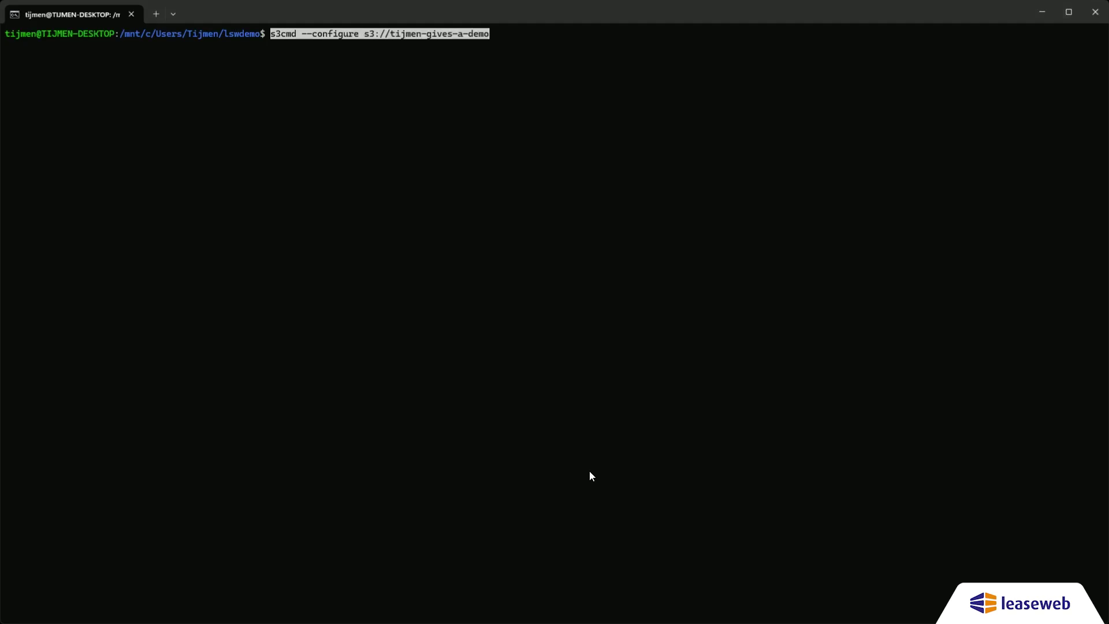
{"action": "key", "text": "Return"}
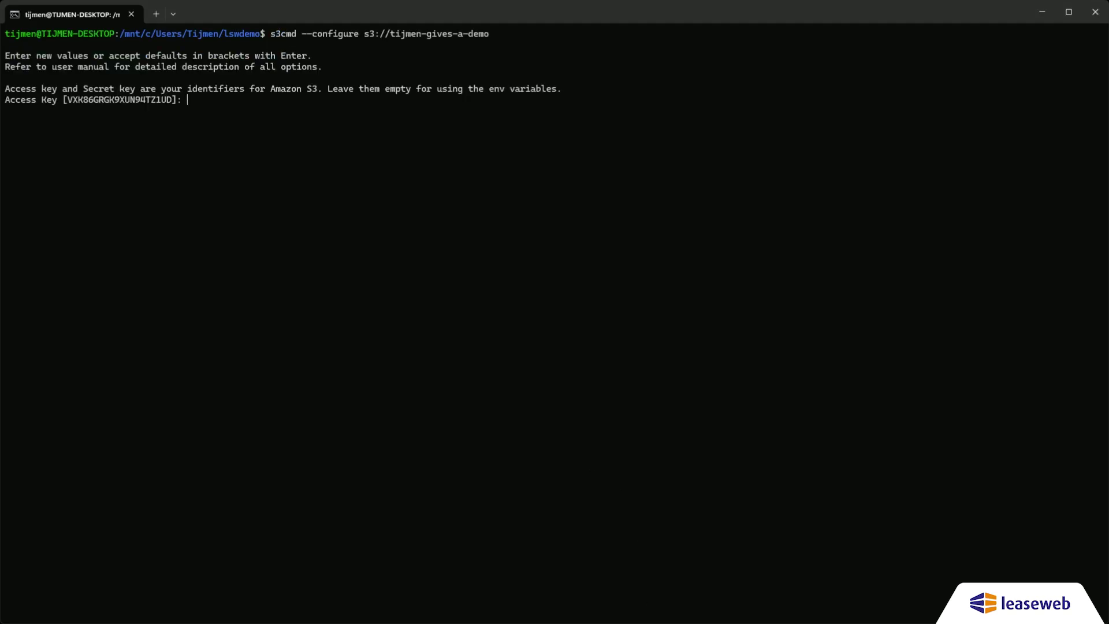
{"action": "key", "text": "ctrl+v"}
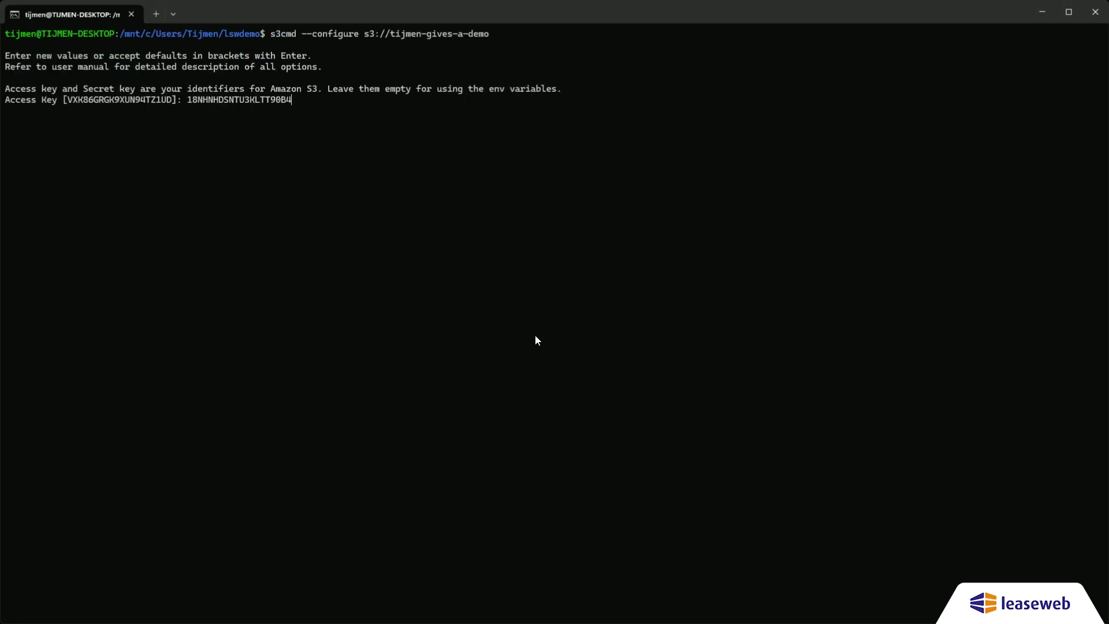
{"action": "key", "text": "Return"}
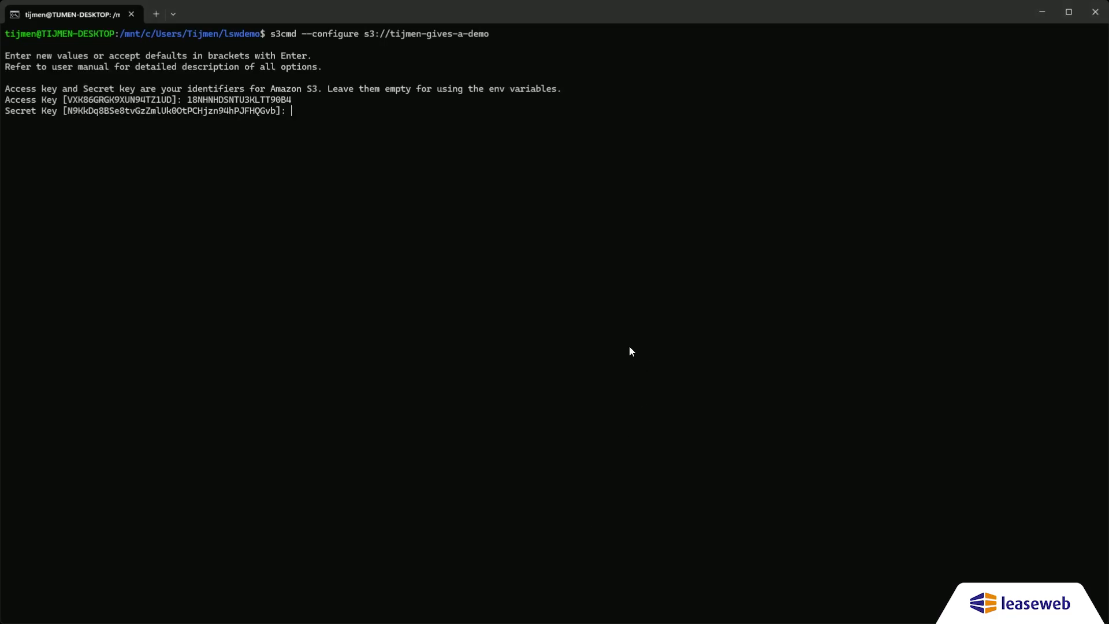
{"action": "key", "text": "ctrl+v"}
{"action": "key", "text": "Return"}
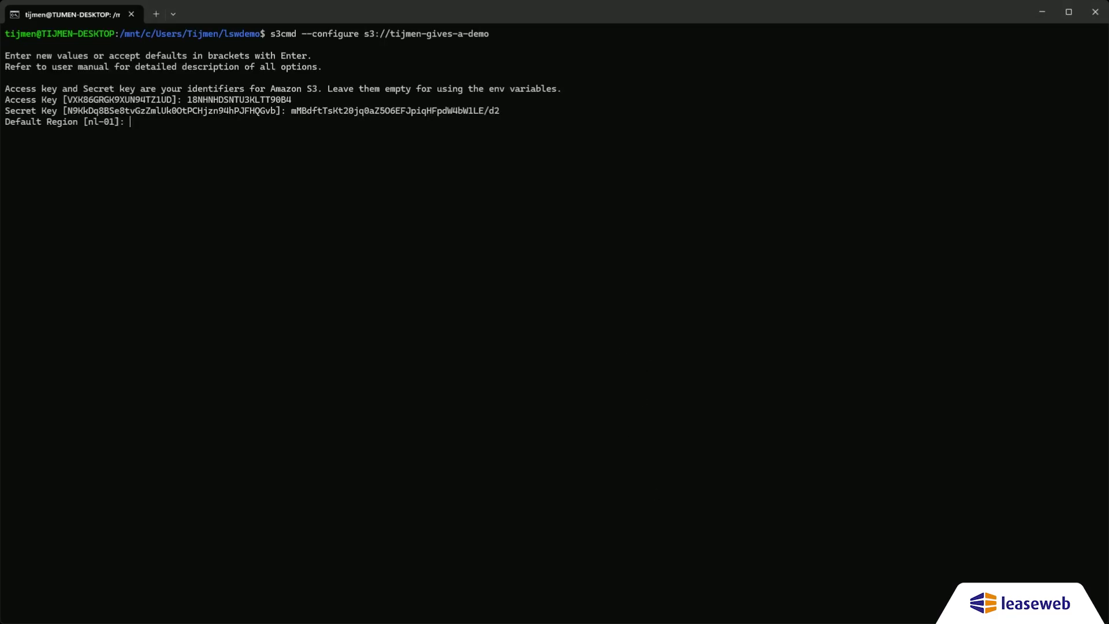
Set region nl-01, endpoint nl.object-storage.io and bucket template %(bucket).nl.object-storage.io.
{"action": "type", "text": "nl-01"}
{"action": "key", "text": "Return"}
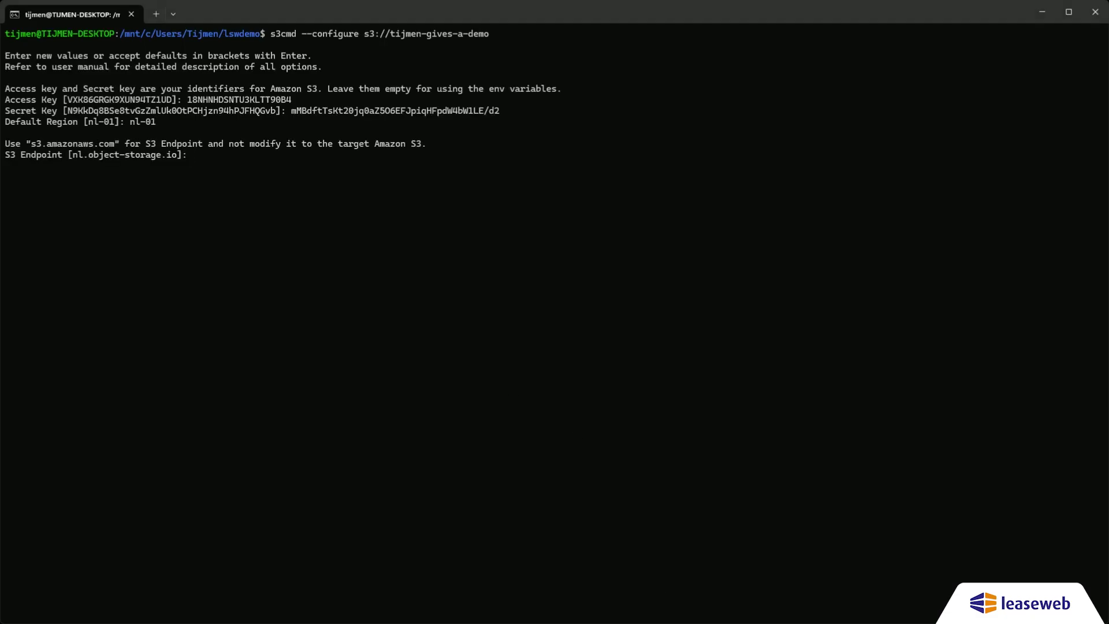
{"action": "type", "text": "nl.object-storage.io"}
{"action": "key", "text": "Return"}
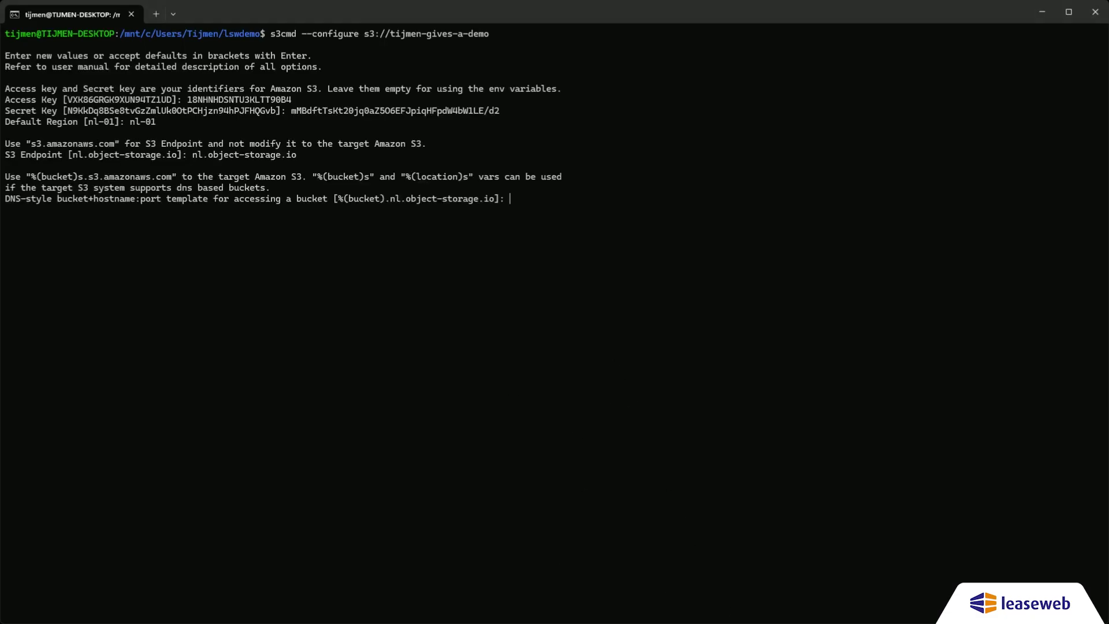
{"action": "type", "text": "%(bucket).nl.object-storage.io"}
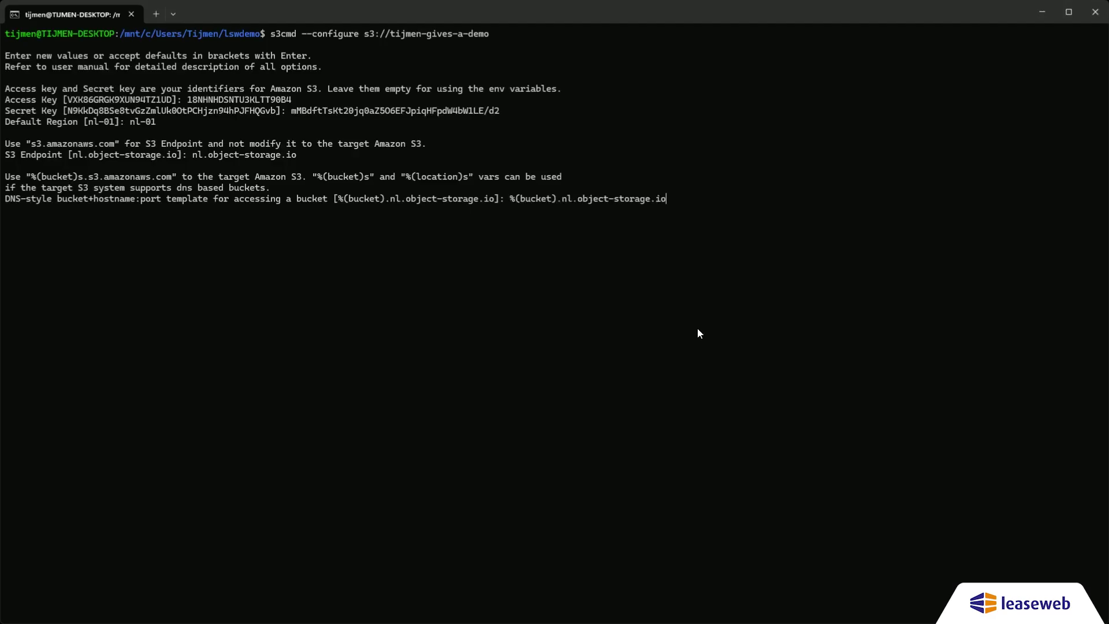
{"action": "key", "text": "Return"}
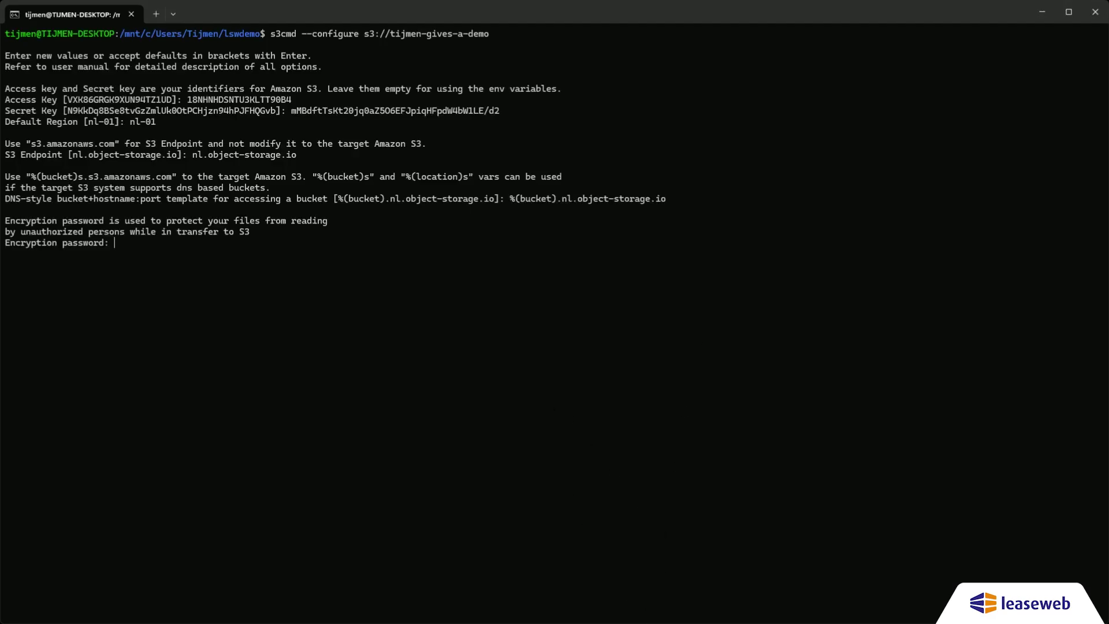
Enter the encryption password, keep GPG path and HTTPS defaults, test access, and save settings.
{"action": "key", "text": "ctrl+v"}
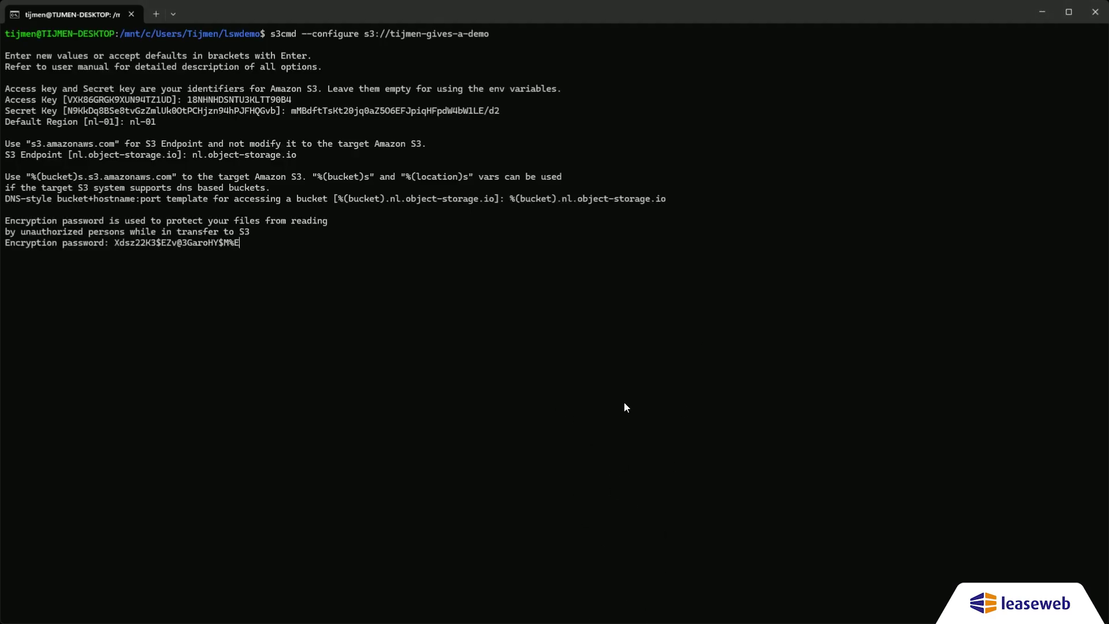
{"action": "key", "text": "Return"}
{"action": "key", "text": "Return"}
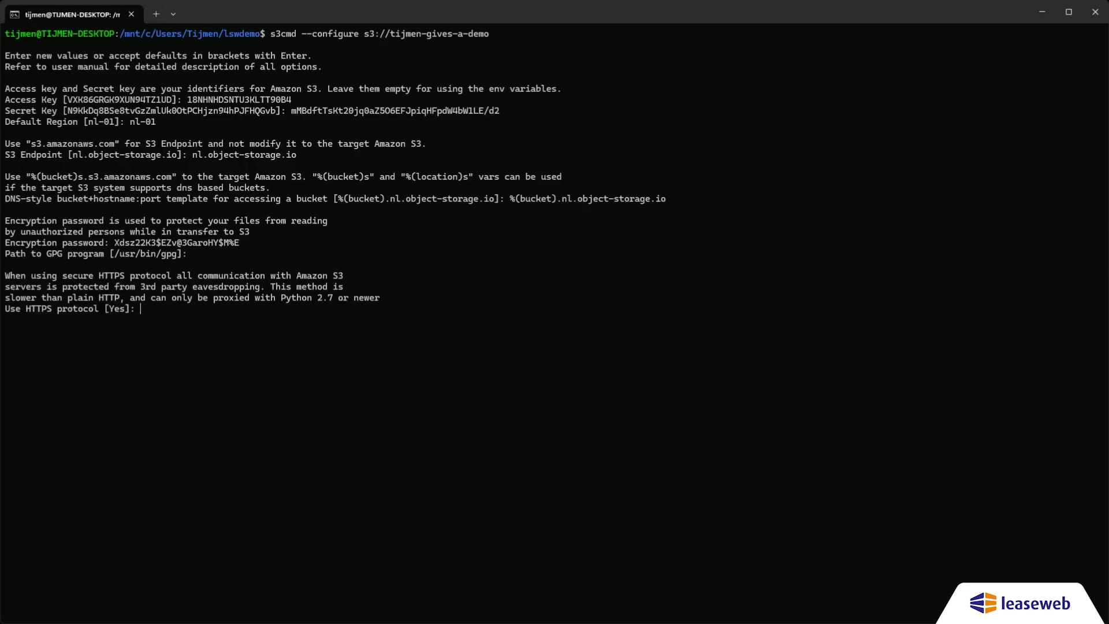
{"action": "key", "text": "Return"}
{"action": "key", "text": "Return"}
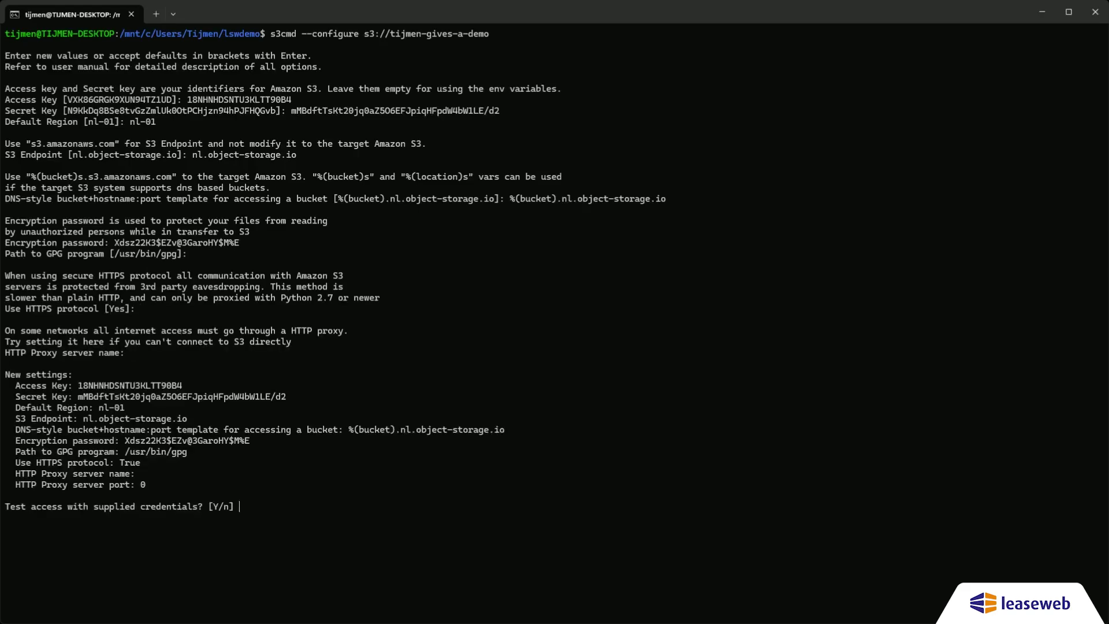
{"action": "key", "text": "Return"}
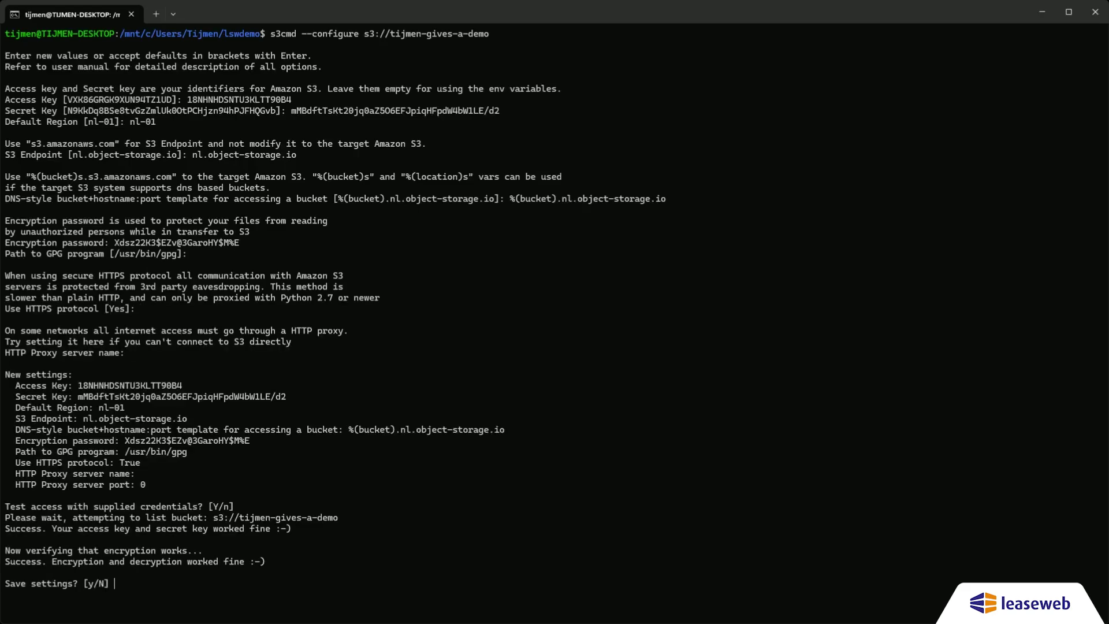
{"action": "type", "text": "y"}
{"action": "key", "text": "Return"}
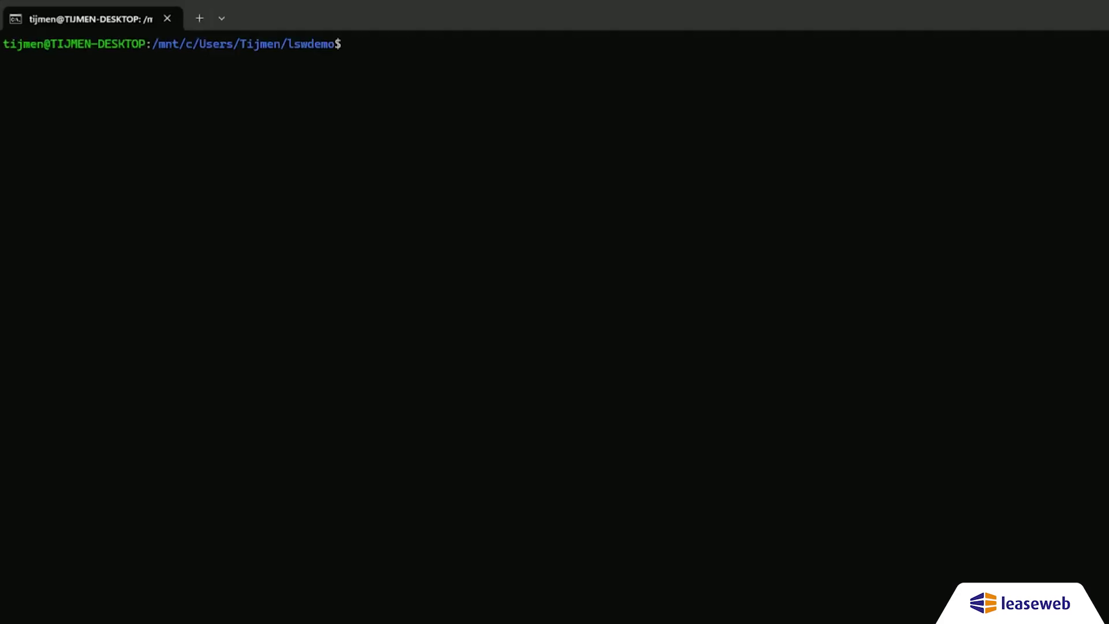
Create the three test files with echo commands and list the folder with ls.
{"action": "type", "text": "echo \"Normal file\" > file.txt  echo \"client encryption file\" > client_side_encrypted_file.txt  echo \"server encryption file\" > server_side_encrypted_file.txt"}
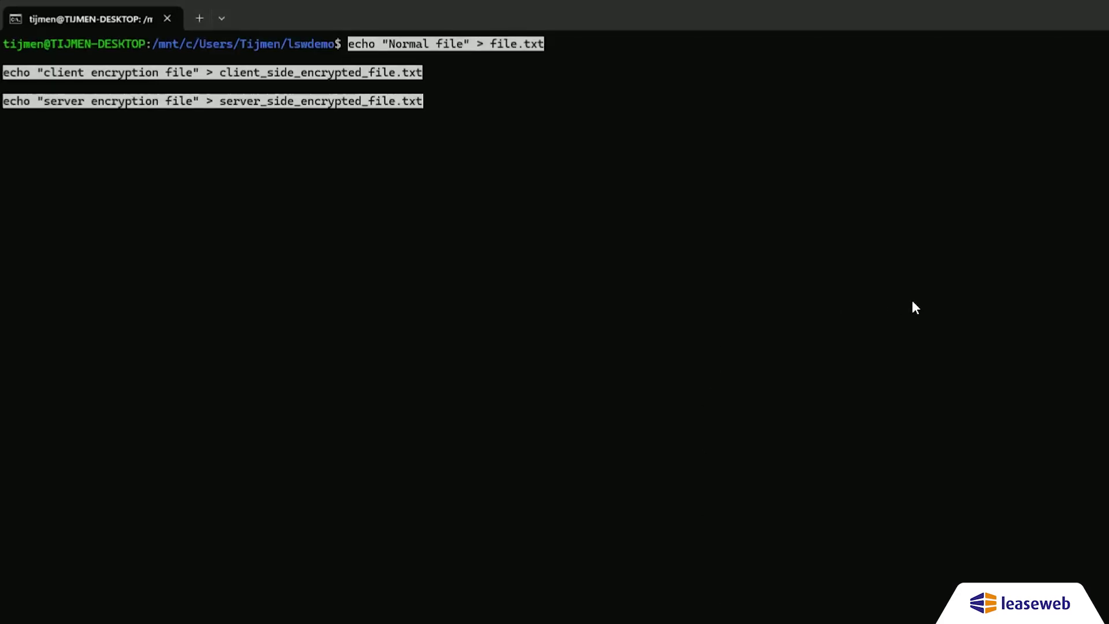
{"action": "key", "text": "Return"}
{"action": "type", "text": "ls"}
{"action": "key", "text": "Return"}
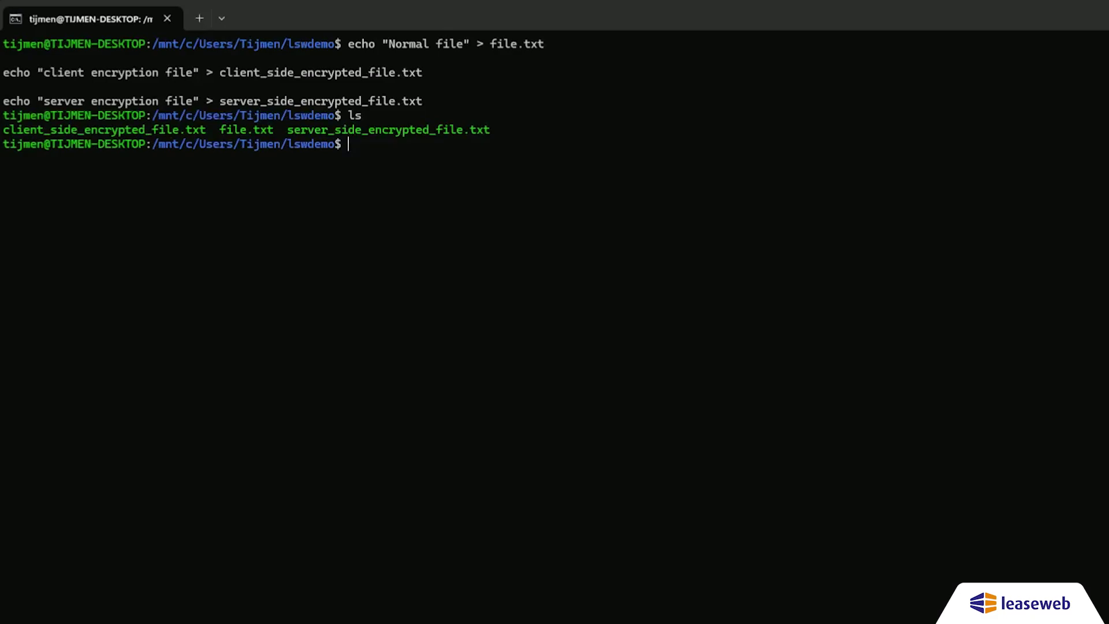
Print the contents of file.txt, the client-side encrypted file and the server-side encrypted file.
{"action": "type", "text": "cat file.txt"}
{"action": "key", "text": "Return"}
{"action": "type", "text": "cat "}
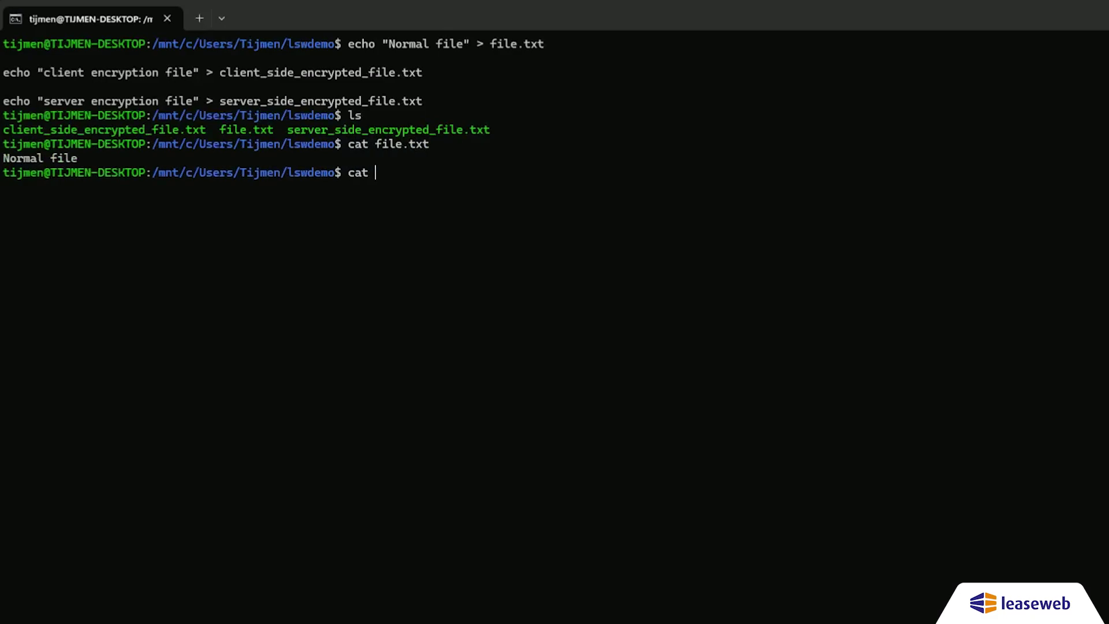
{"action": "type", "text": "clie"}
{"action": "key", "text": "Tab"}
{"action": "key", "text": "Return"}
{"action": "type", "text": "cat s"}
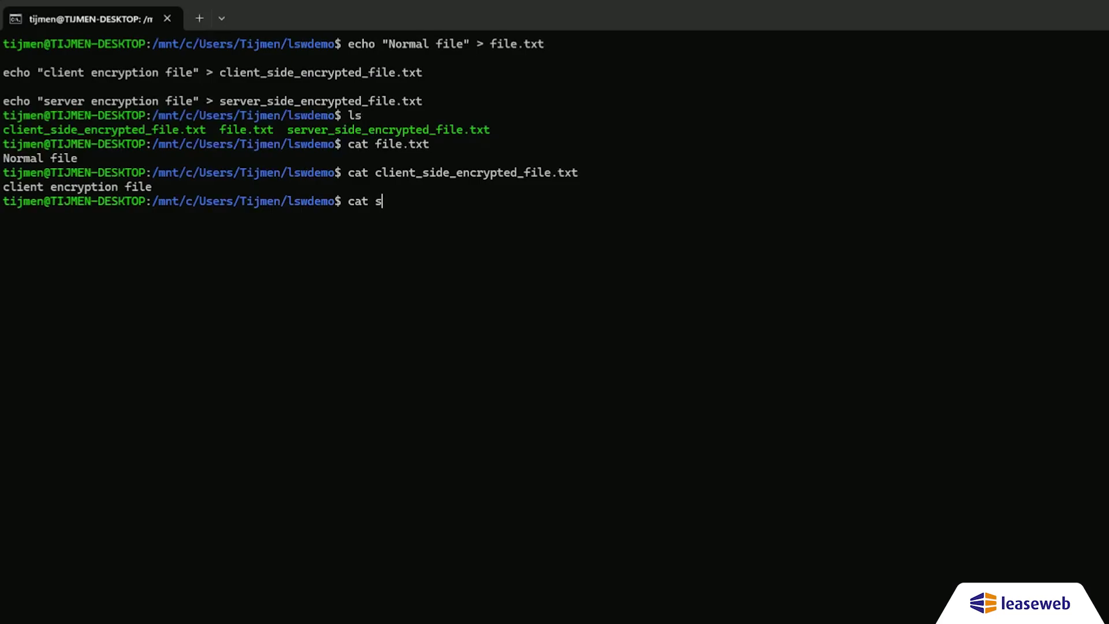
{"action": "type", "text": "e"}
{"action": "key", "text": "Tab"}
{"action": "key", "text": "Return"}
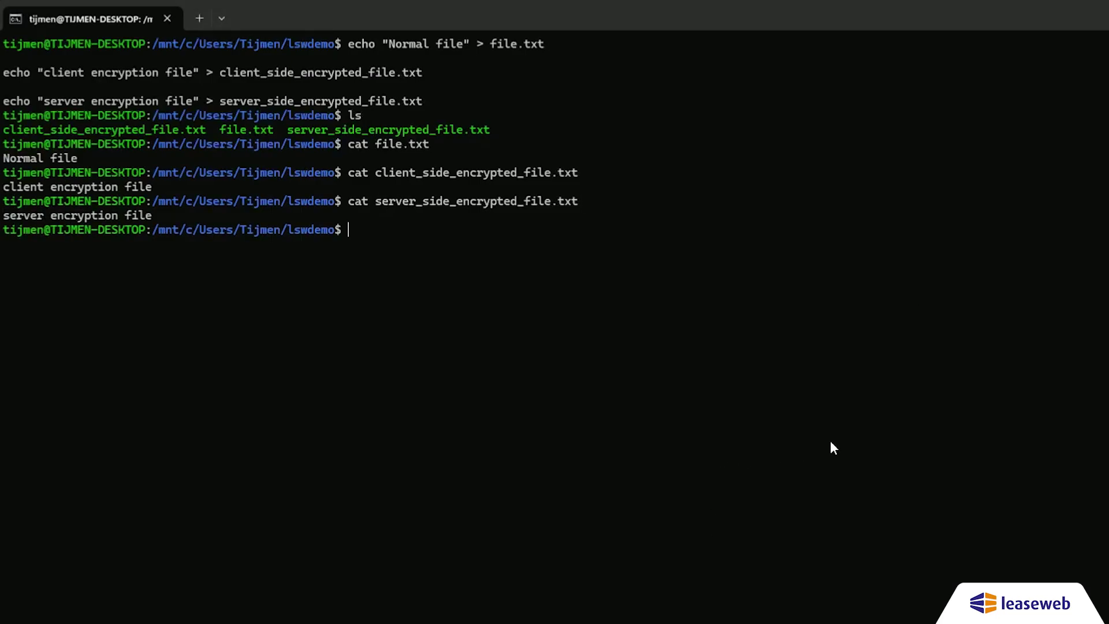
Upload all three files with s3cmd put, encrypting the client-side file with -e.
{"action": "type", "text": "s3cmd put file.txt s3://tijmen-gives-a-demo"}
{"action": "key", "text": "Return"}
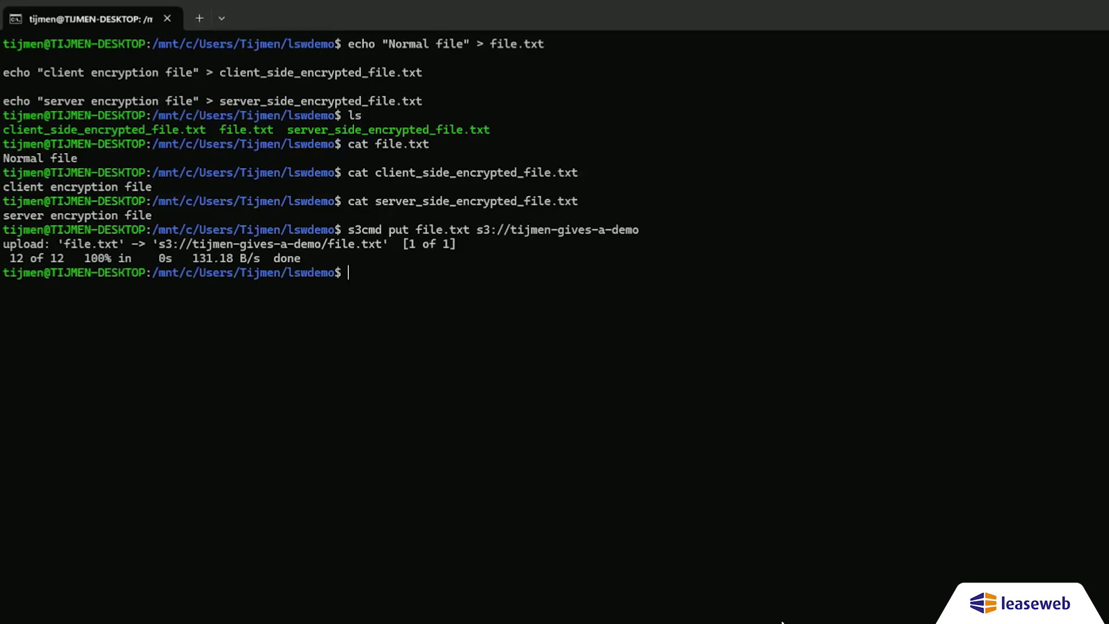
{"action": "type", "text": "s3cmd put client_side_encrypted_file.txt s3://tijmen-gives-a-demo -e"}
{"action": "key", "text": "Return"}
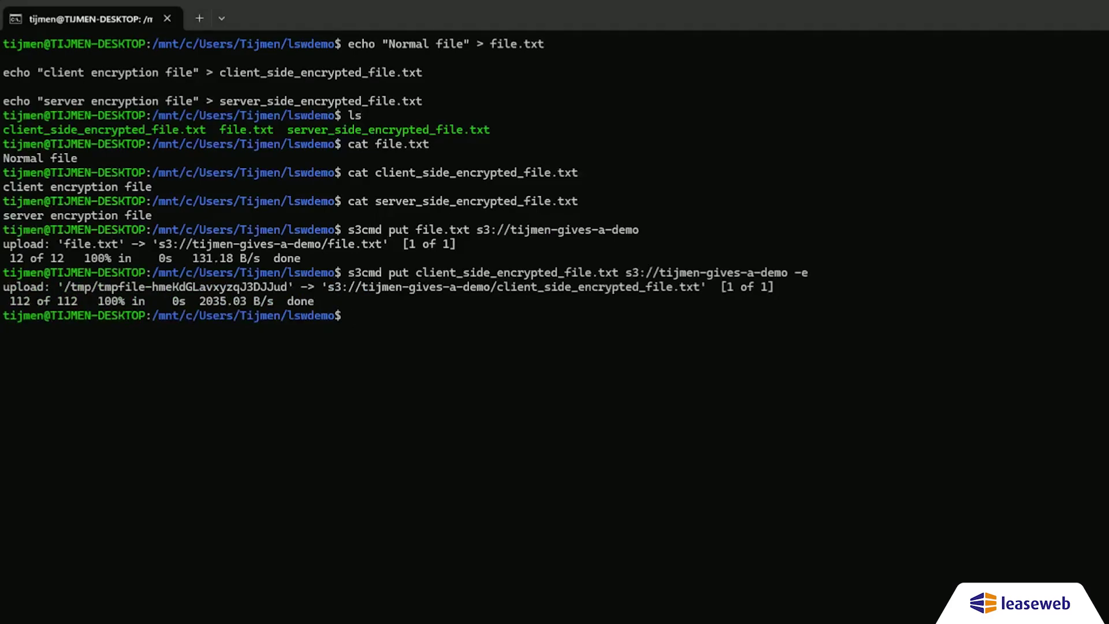
{"action": "type", "text": "s3cmd put server_side_encrypted_file.txt s3://tijmen-gives-a-demo --server-side-encryption"}
{"action": "key", "text": "Return"}
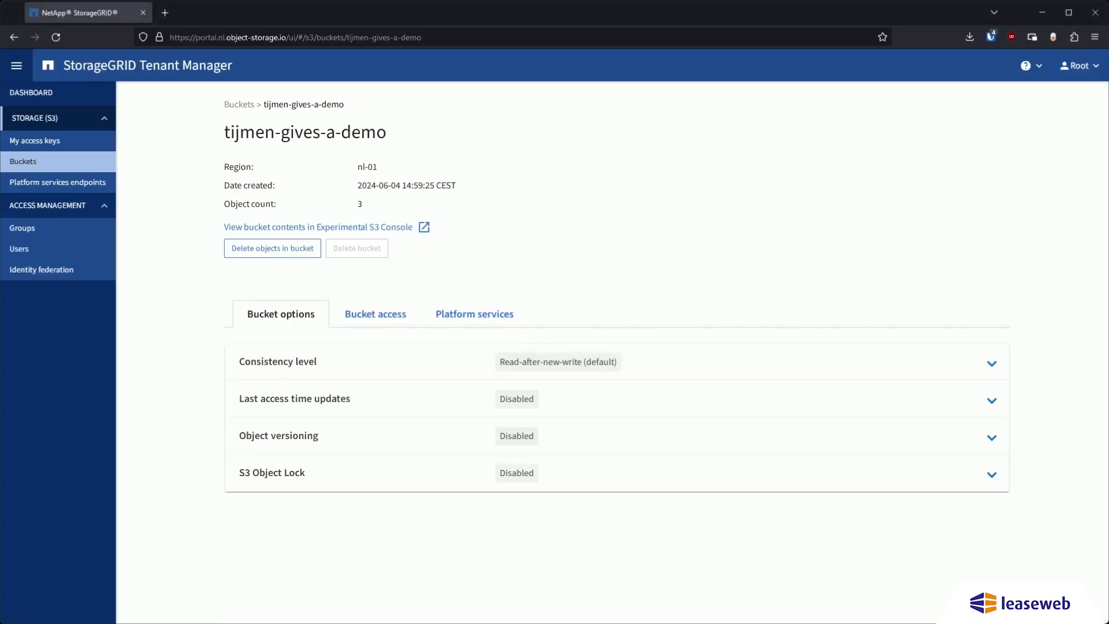
Open the bucket's XML listing in the Experimental S3 Console and check the object keys and file.txt's 'Normal file' text.
{"action": "left_click", "coordinate": [317, 227]}
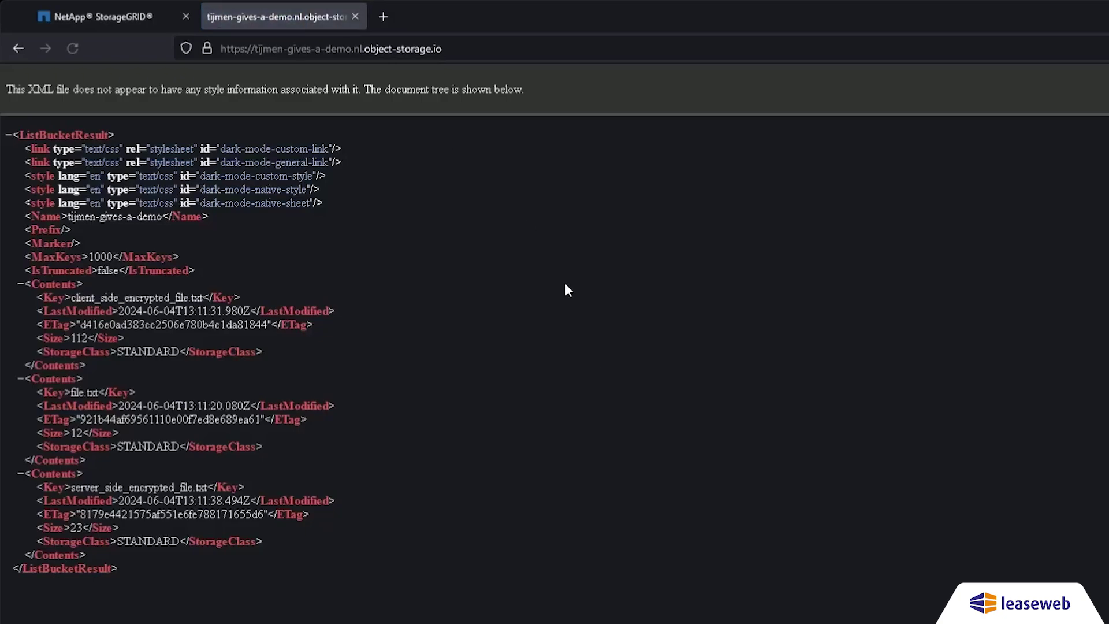
{"action": "double_click", "coordinate": [82, 296]}
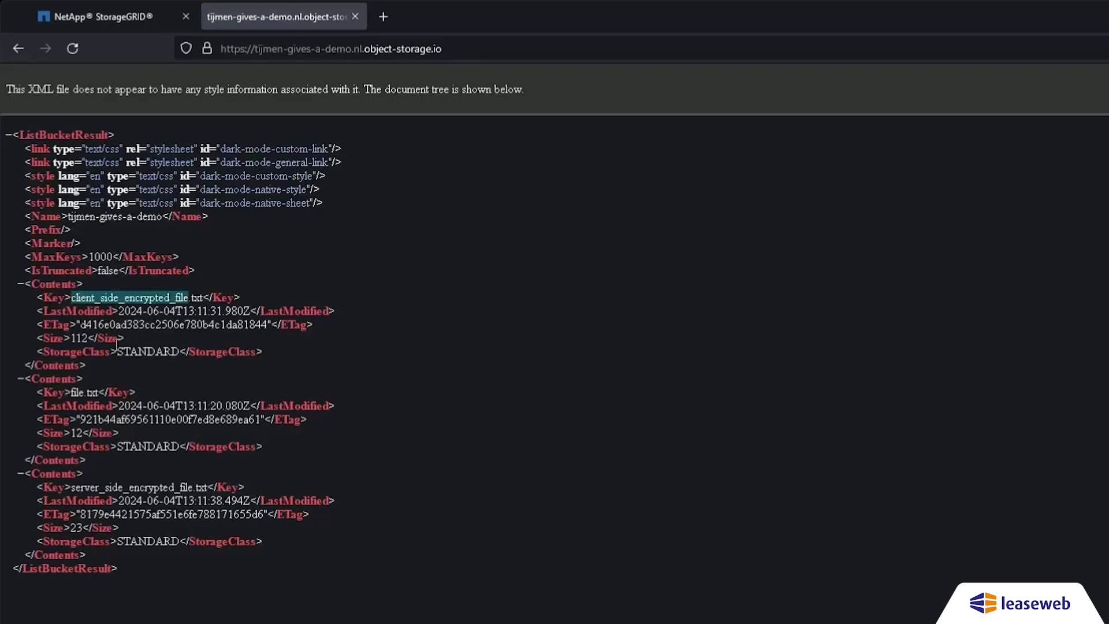
{"action": "left_click", "coordinate": [102, 425]}
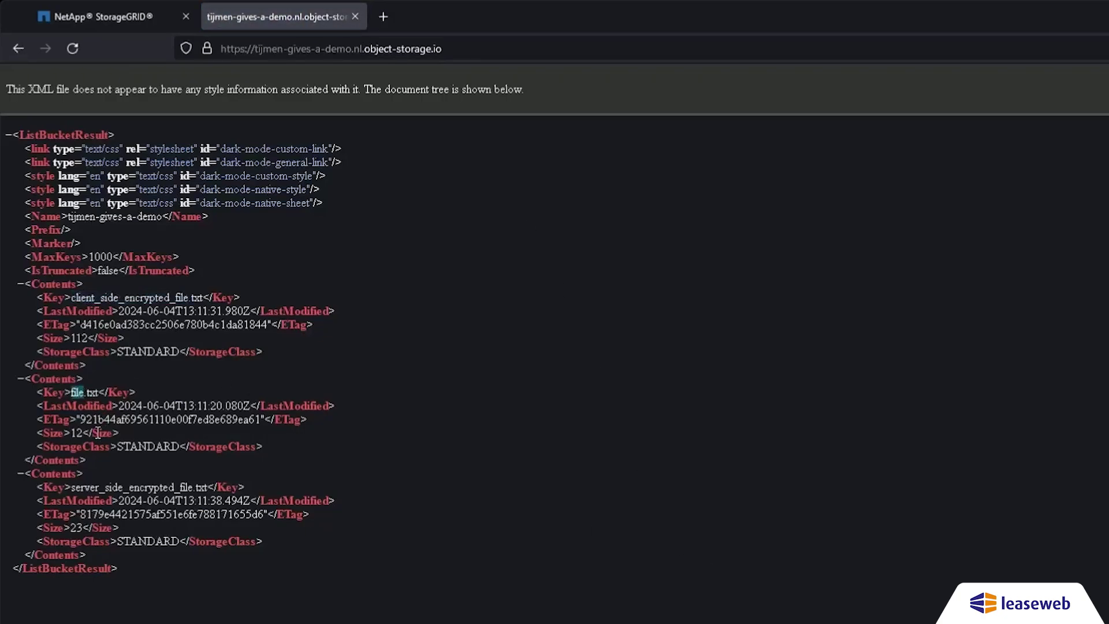
{"action": "double_click", "coordinate": [96, 487]}
{"action": "left_click", "coordinate": [243, 528]}
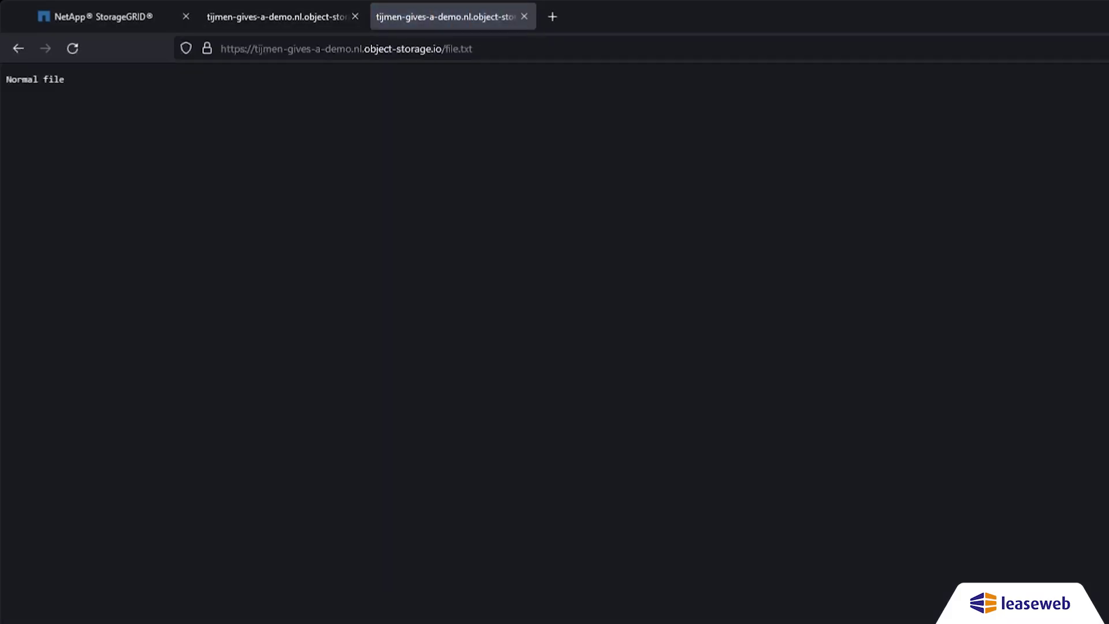
{"action": "left_click_drag", "start_coordinate": [64, 80], "coordinate": [5, 80]}
{"action": "left_click", "coordinate": [106, 110]}
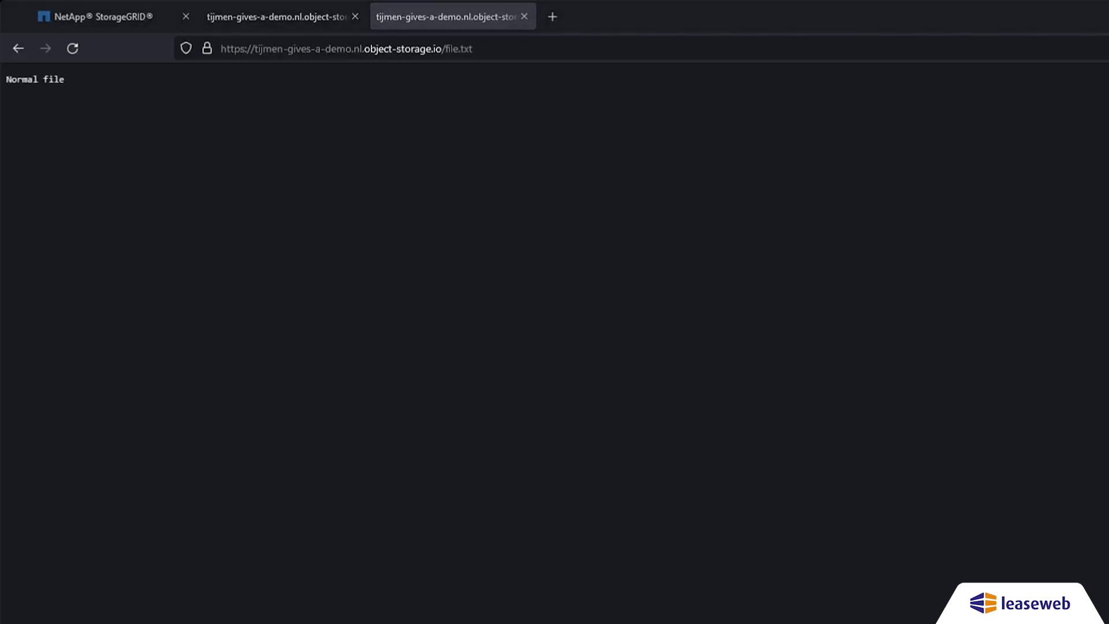
Load server_side_encrypted_file.txt by URL and confirm it reads as plain text.
{"action": "left_click", "coordinate": [458, 47]}
{"action": "type", "text": "https://tijmen-gives-a-demo.nl.object-storage.io/server_side_encrypted_file.txt"}
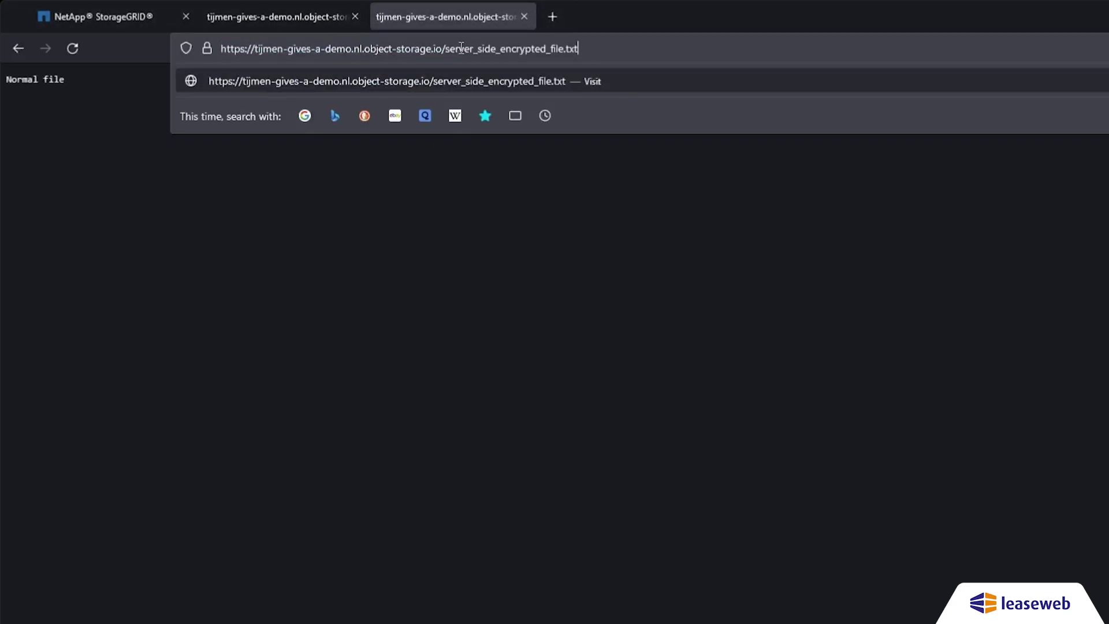
{"action": "key", "text": "Return"}
{"action": "triple_click", "coordinate": [110, 79]}
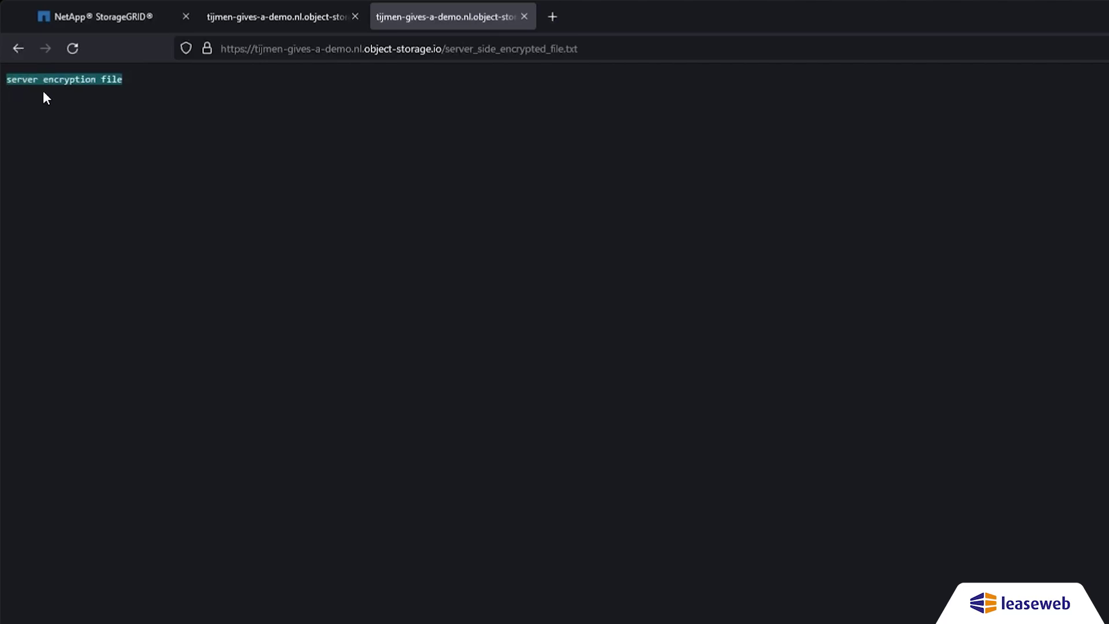
{"action": "left_click", "coordinate": [44, 92]}
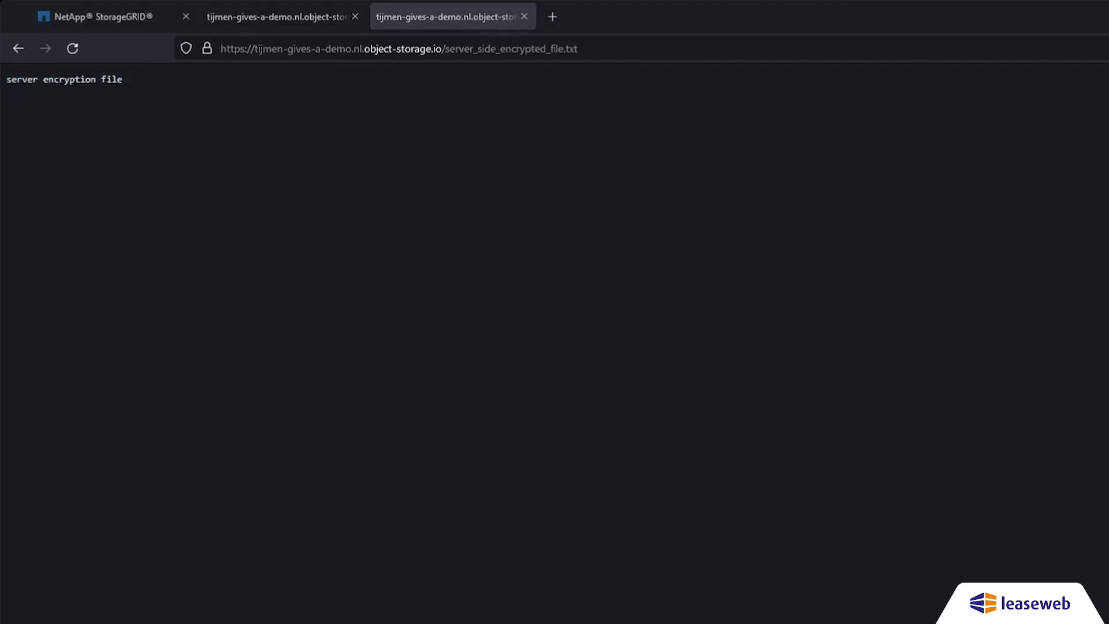
Download client_side_encrypted_file.txt by URL and view it as scrambled ciphertext in Notepad.
{"action": "left_click", "coordinate": [475, 55]}
{"action": "type", "text": "https://tijmen-gives-a-demo.nl.object-storage.io/client_side_encrypted_file.txt"}
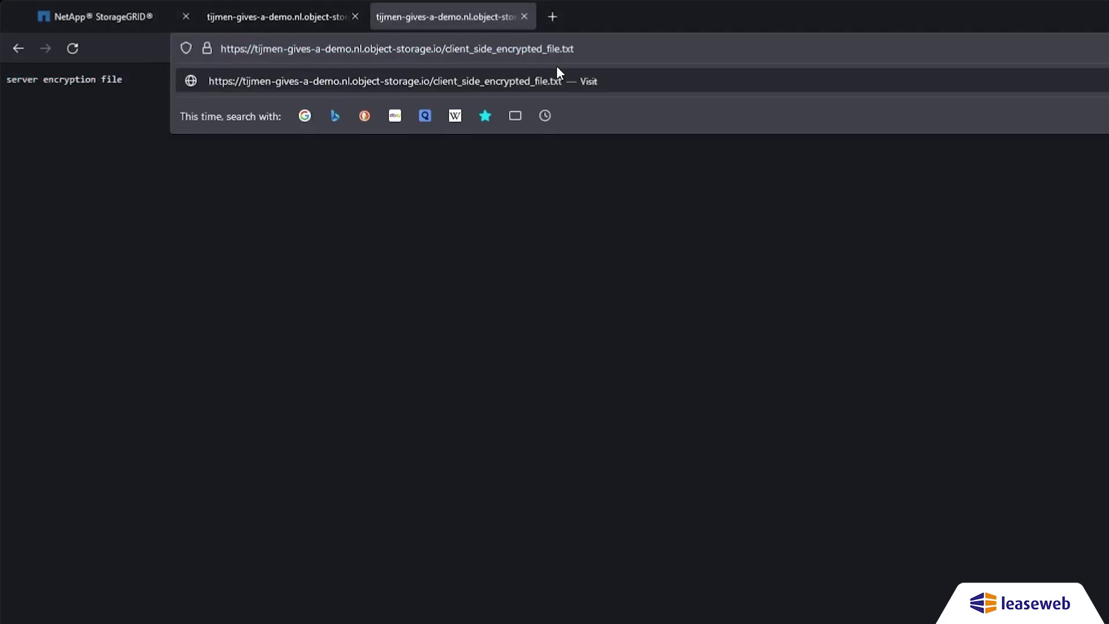
{"action": "key", "text": "Return"}
{"action": "key", "text": "ctrl+l"}
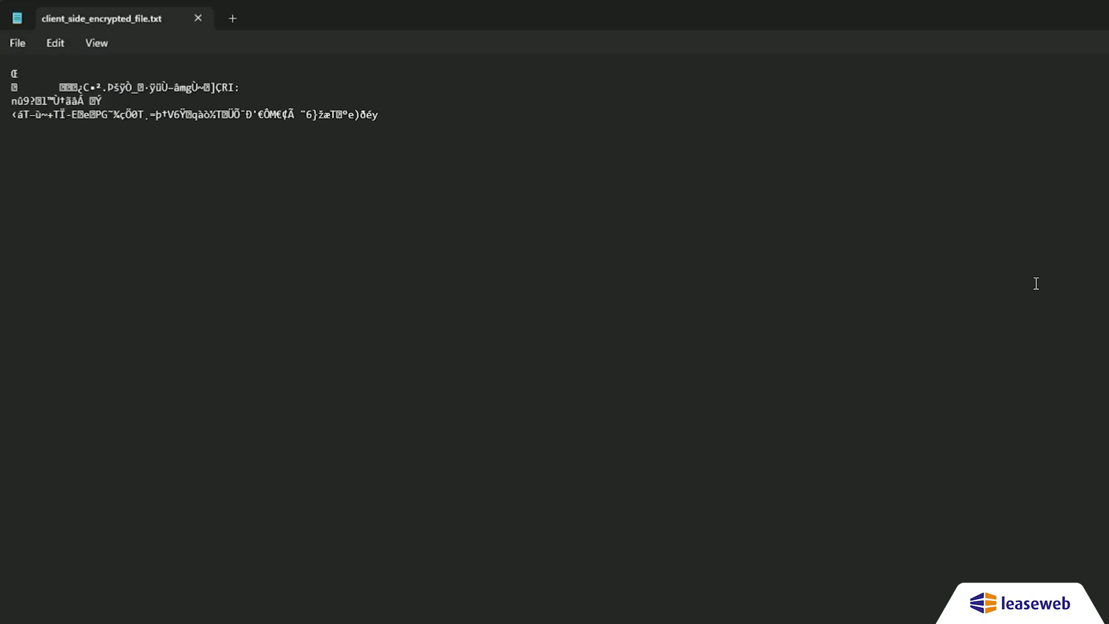
{"action": "left_click", "coordinate": [947, 302]}
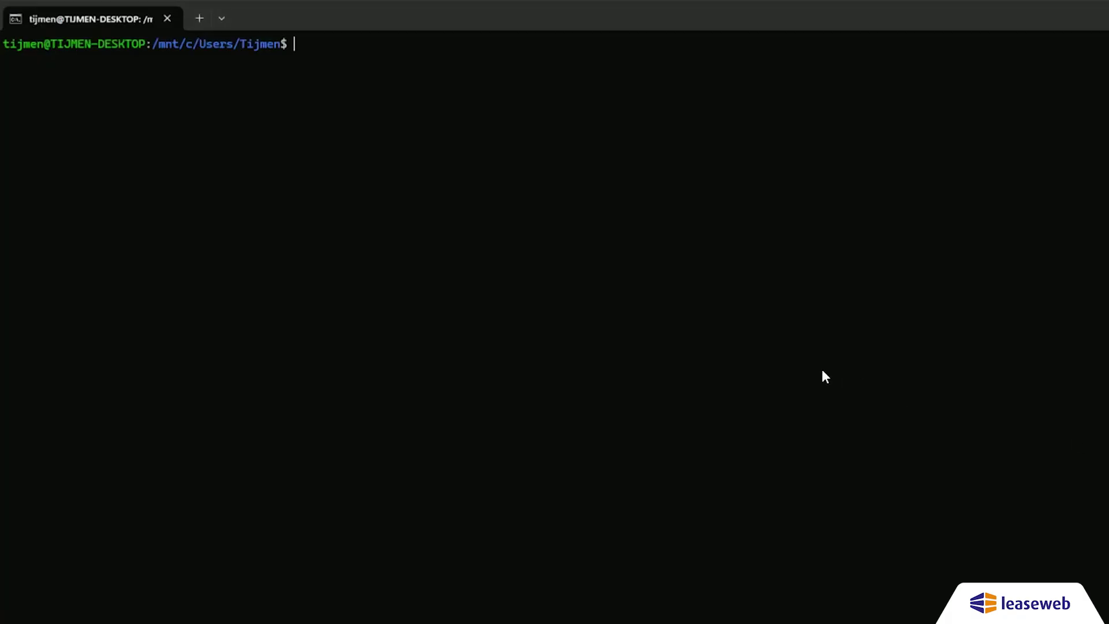
Write the Deny s3:GetObject policy into private_access.json in vim and save it.
{"action": "type", "text": "vim private_access.json"}
{"action": "key", "text": "Return"}
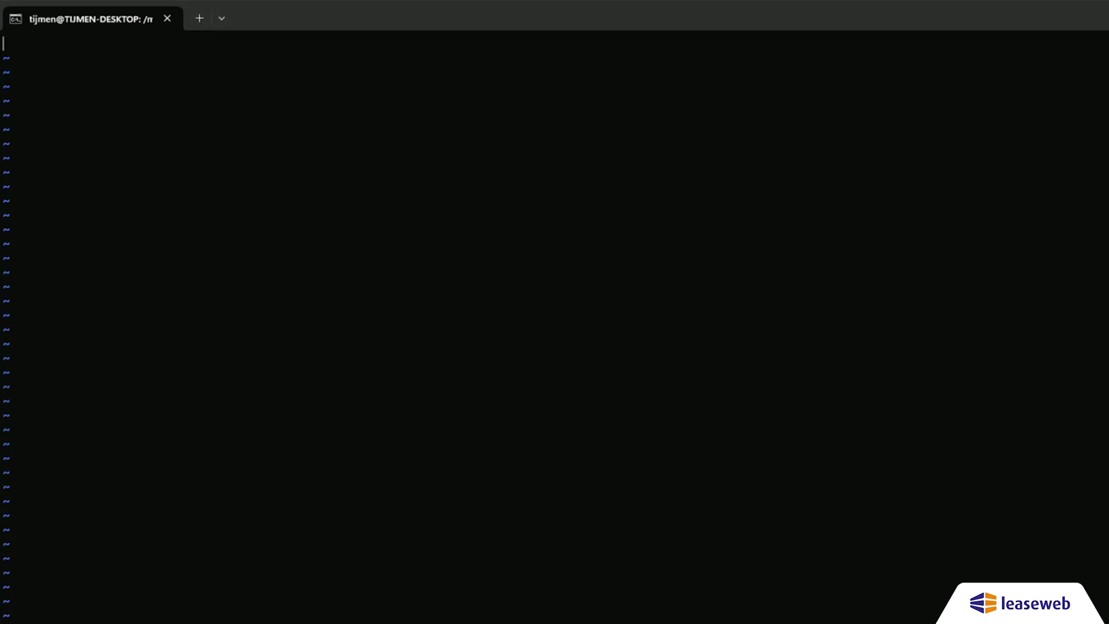
{"action": "type", "text": "{     \"Statement\": [         {             \"Effect\": \"Deny\",             \"Principal\": \"*\",             \"Action\": [                 \"s3:GetObject\"             ],             \"Resource\": [                 \"urn:sgws:s3:::tijmen-gives-a-demo/*\"             ]         }     ] }"}
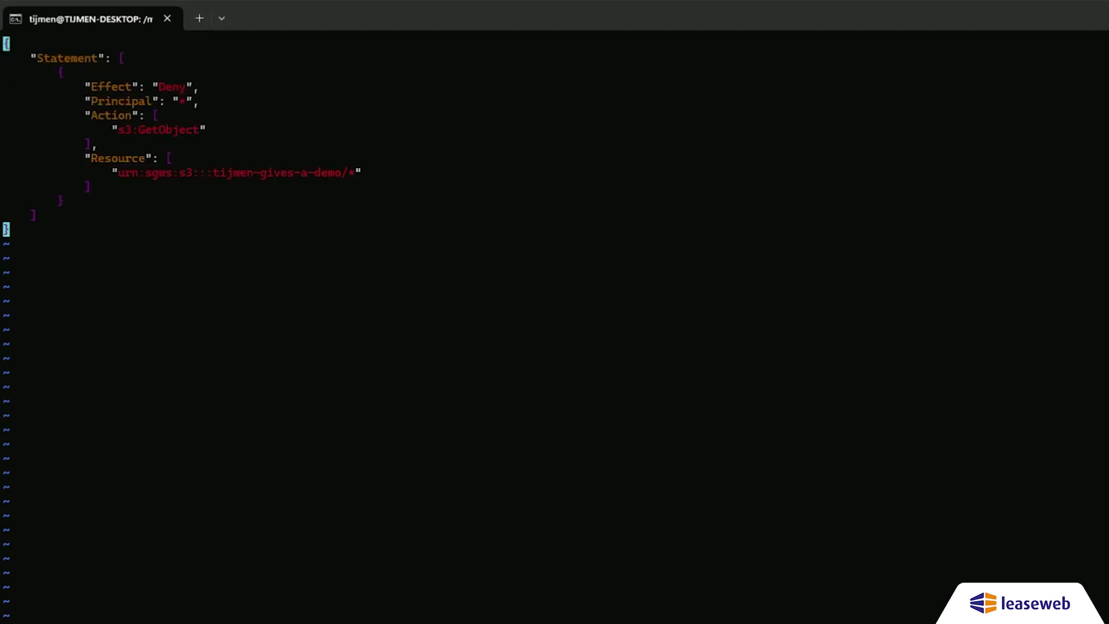
{"action": "type", "text": ":wq"}
{"action": "key", "text": "Return"}
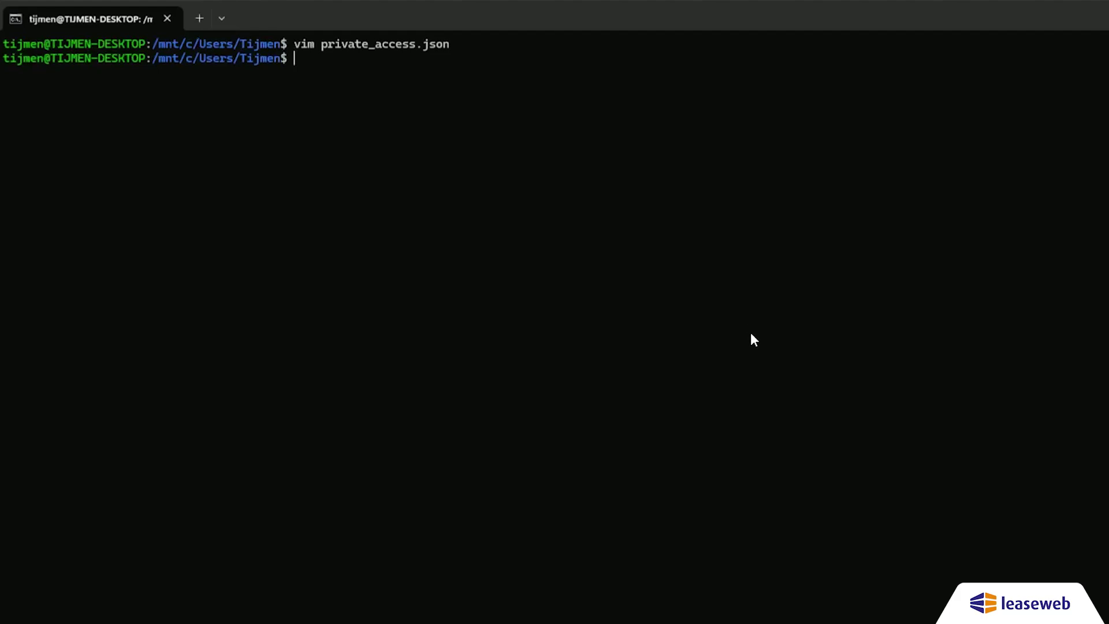
Print private_access.json and apply it to tijmen-gives-a-demo with s3cmd setpolicy.
{"action": "type", "text": "cat p"}
{"action": "key", "text": "Tab"}
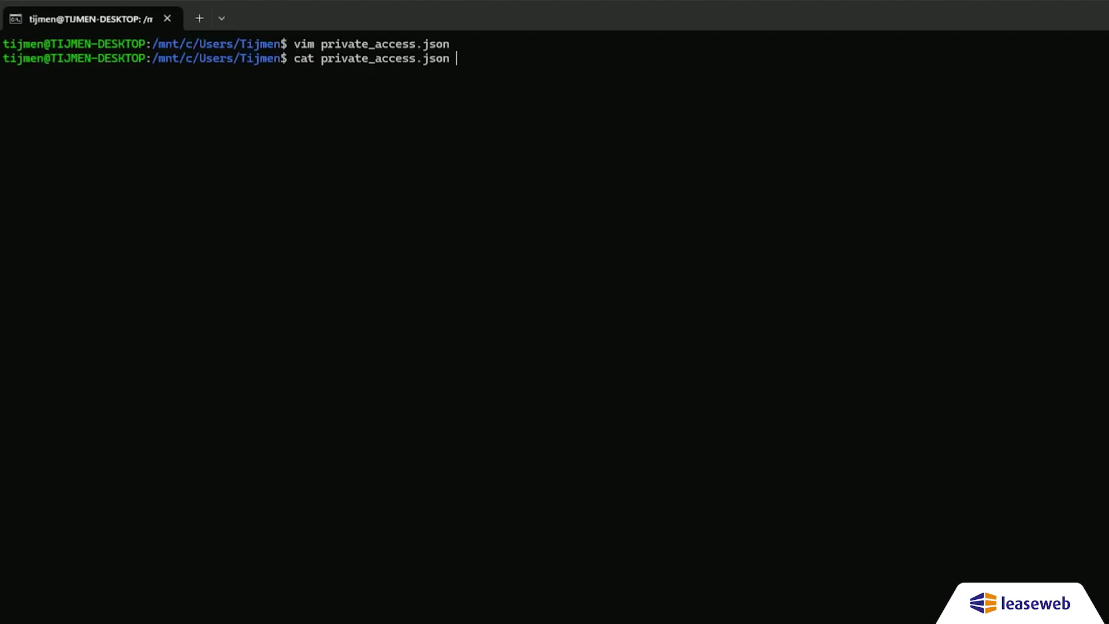
{"action": "key", "text": "Return"}
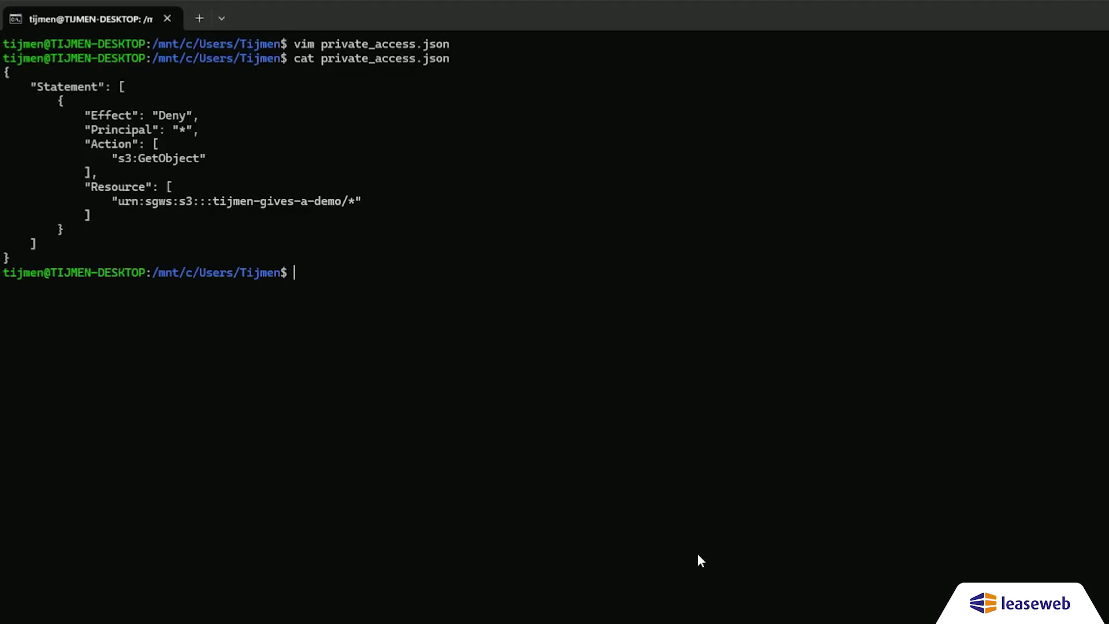
{"action": "type", "text": "s3cmd setpolicy private_access.json s3://tijmen-gives-a-demo"}
{"action": "key", "text": "Return"}
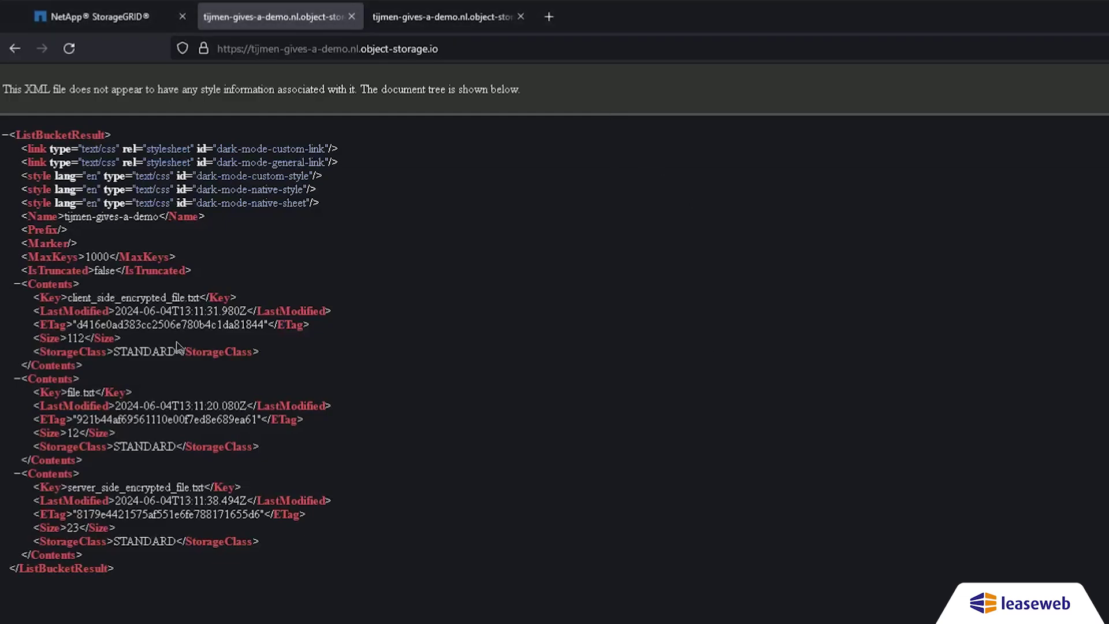
Reload the file.txt tab and confirm it now returns an AccessDenied error.
{"action": "key", "text": "F5"}
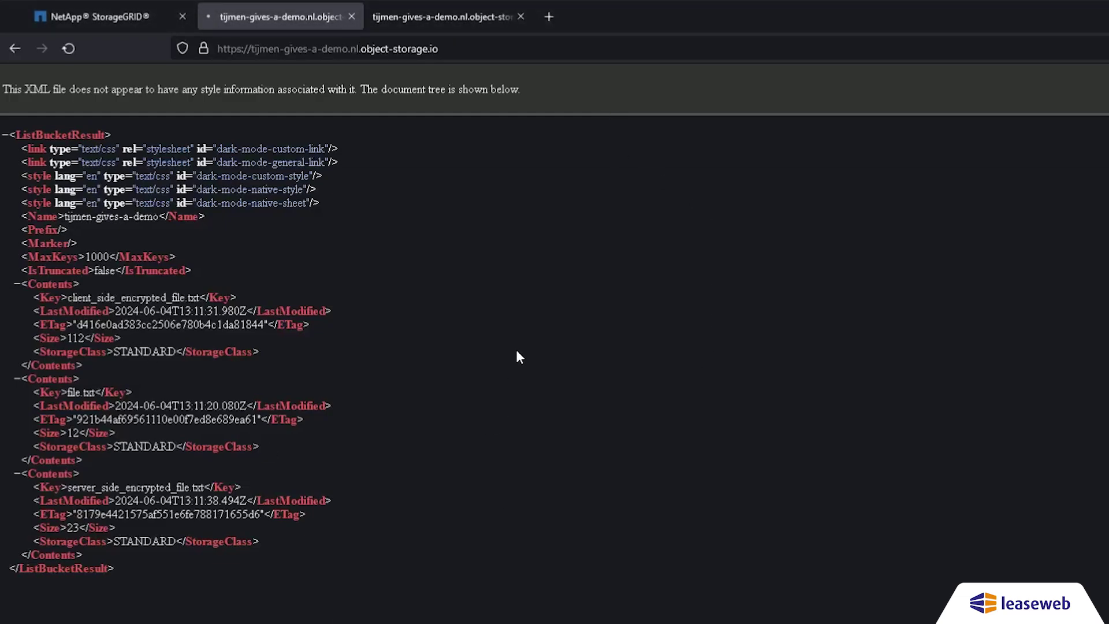
{"action": "left_click", "coordinate": [469, 19]}
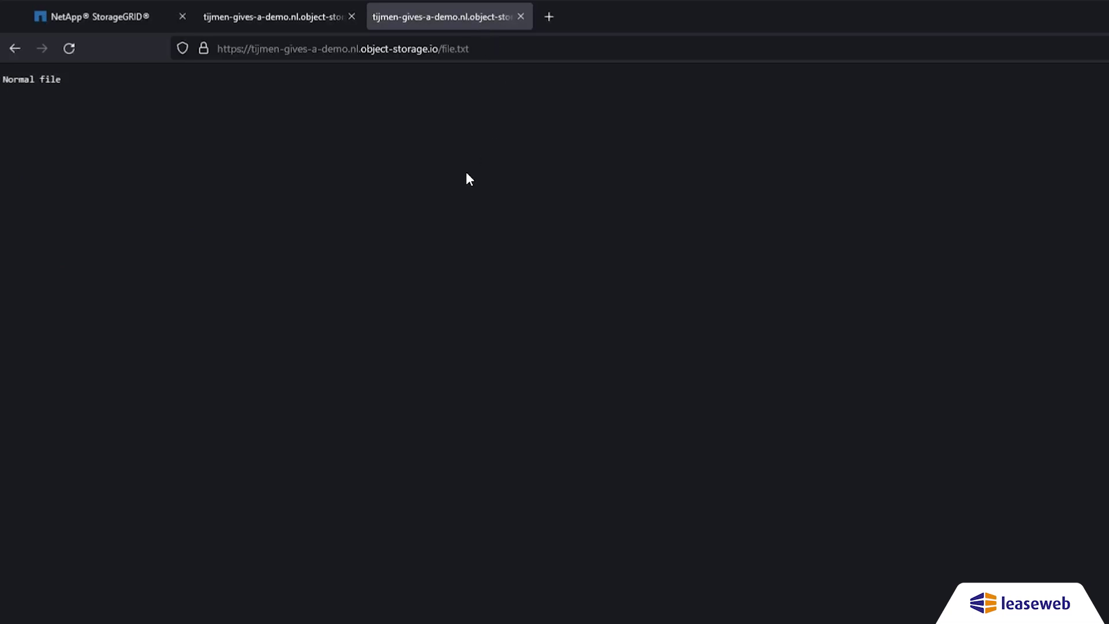
{"action": "key", "text": "F5"}
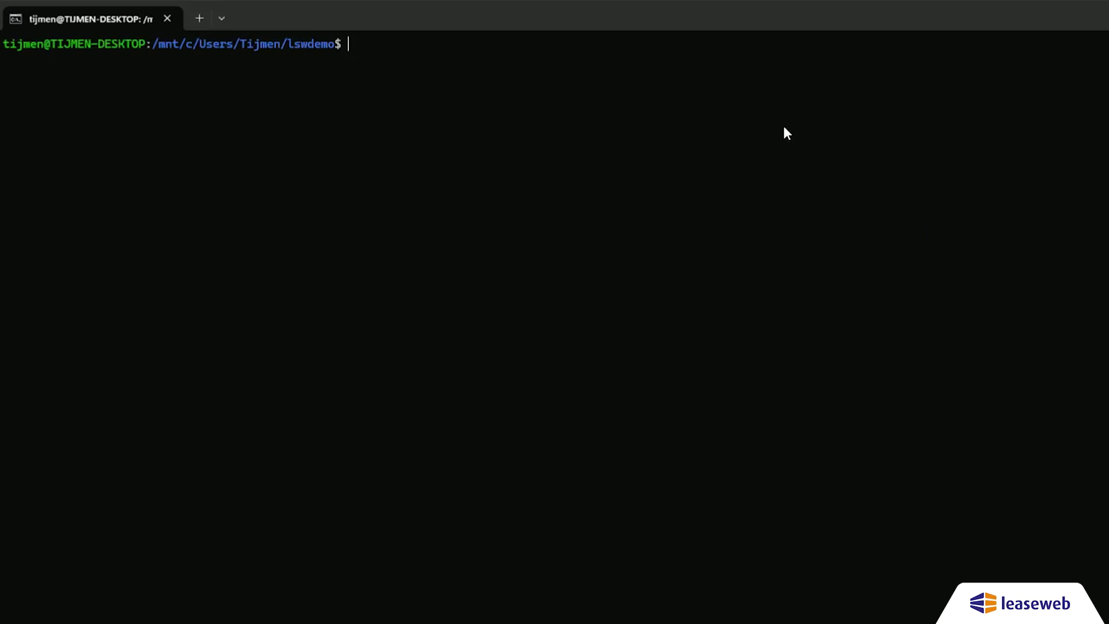
Write public_access.json allowing everyone s3:ListBucket and s3:GetObject, and apply it with s3cmd setpolicy.
{"action": "type", "text": "vim public_access.json"}
{"action": "key", "text": "Return"}
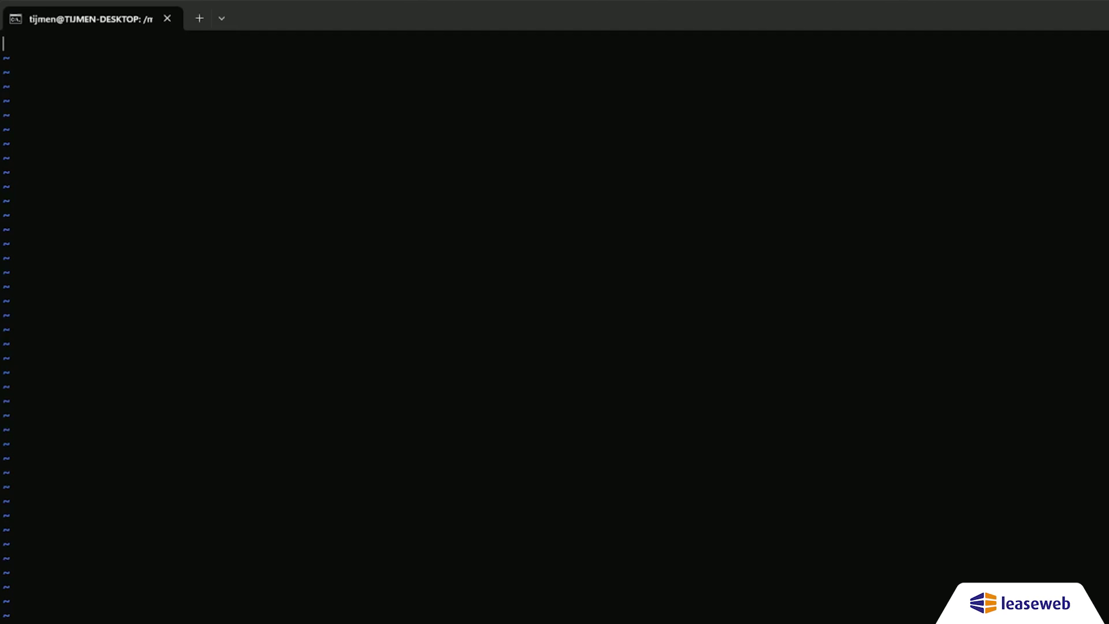
{"action": "type", "text": "{     \"Statement\": [         {             \"Effect\": \"Allow\",             \"Principal\": \"*\",             \"Action\": [                 \"s3:ListBucket\"             ],             \"Resource\": [                 \"urn:sgws:s3:::tijmen-gives-a-demo\"             ]         },         {             \"Effect\": \"Allow\",             \"Principal\": \"*\",             \"Action\": [                 \"s3:GetObject\"             ],             \"Resource\": [                 \"urn:sgws:s3:::tijmen-gives-a-demo/*\"             ]         }     ] }"}
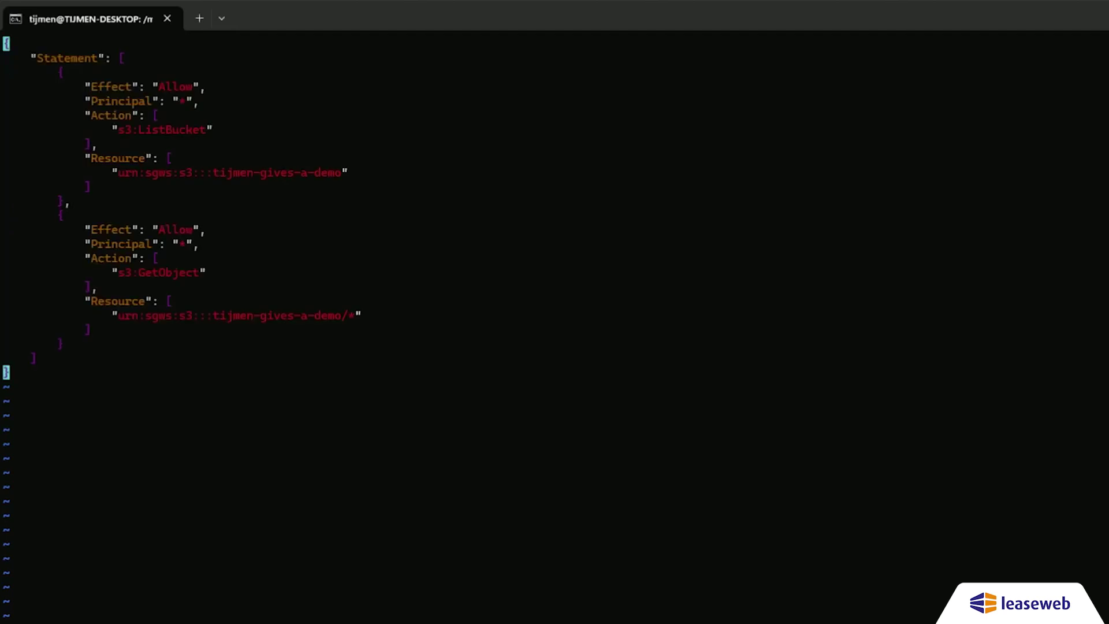
{"action": "type", "text": ":wq"}
{"action": "key", "text": "Return"}
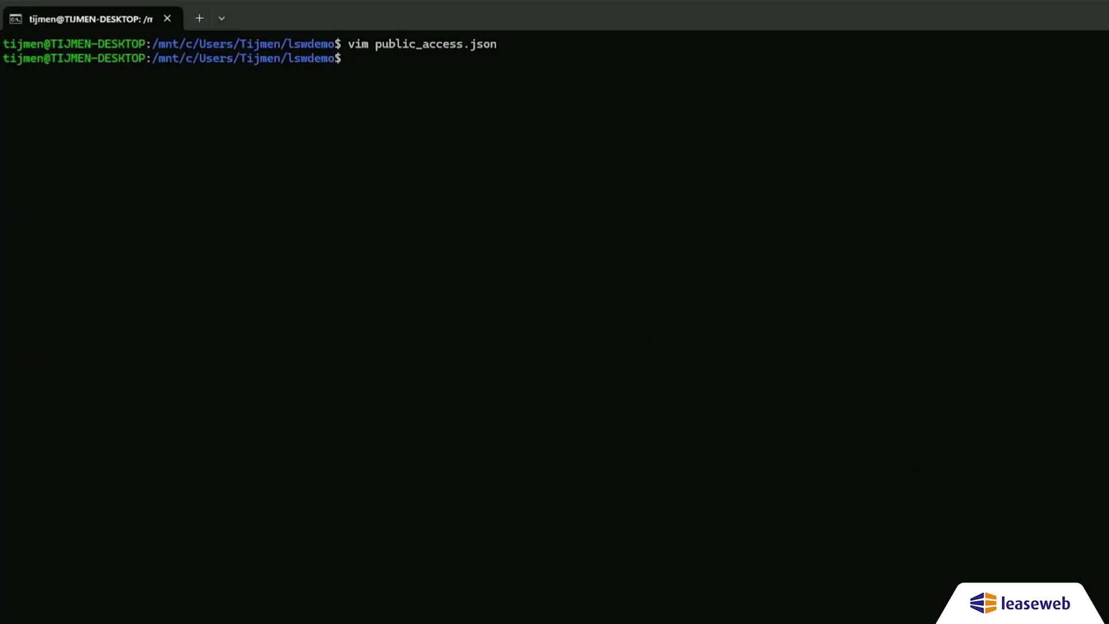
{"action": "type", "text": "s3cmd setpolicy public_access.json s3://tijmen-gives-a-demo"}
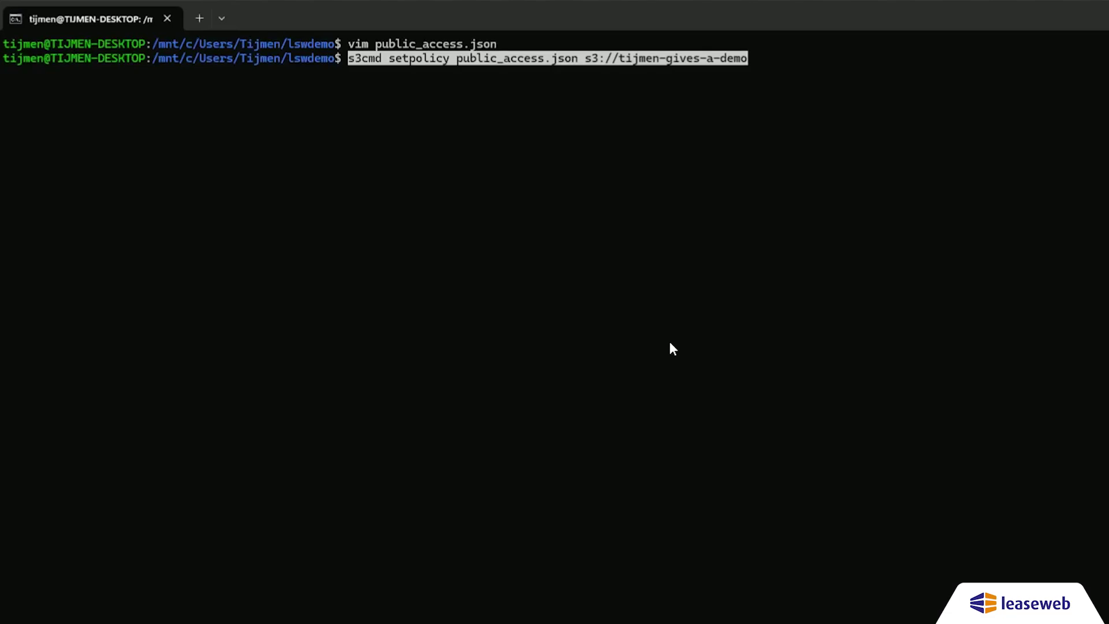
{"action": "key", "text": "Return"}
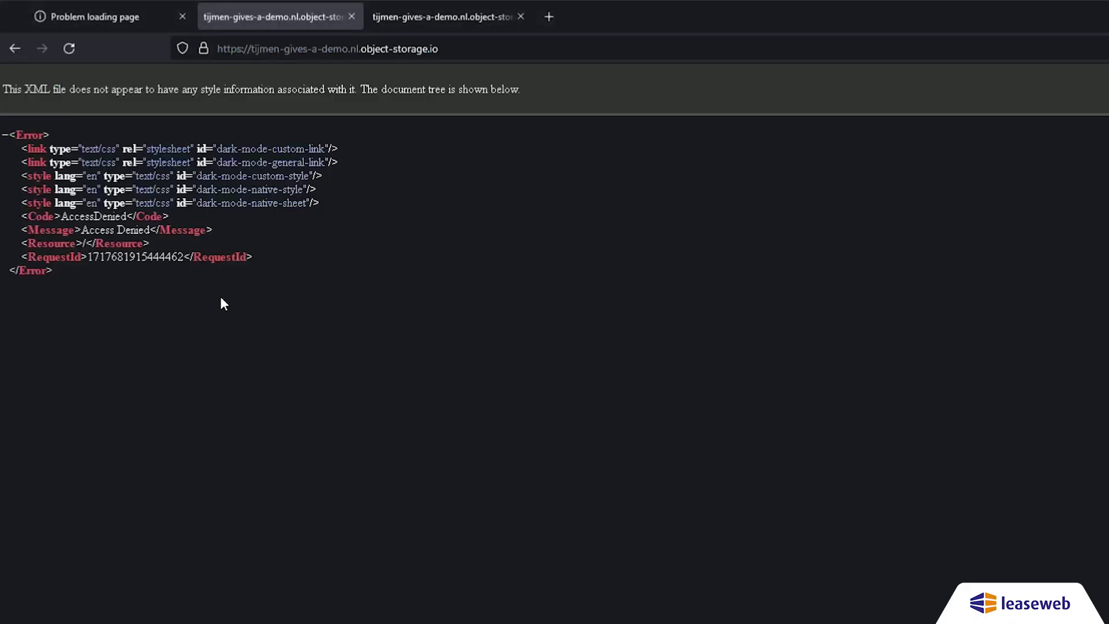
Reload the bucket listing and file.txt pages to confirm both load publicly, showing 'Normal file'.
{"action": "key", "text": "F5"}
{"action": "left_click", "coordinate": [404, 18]}
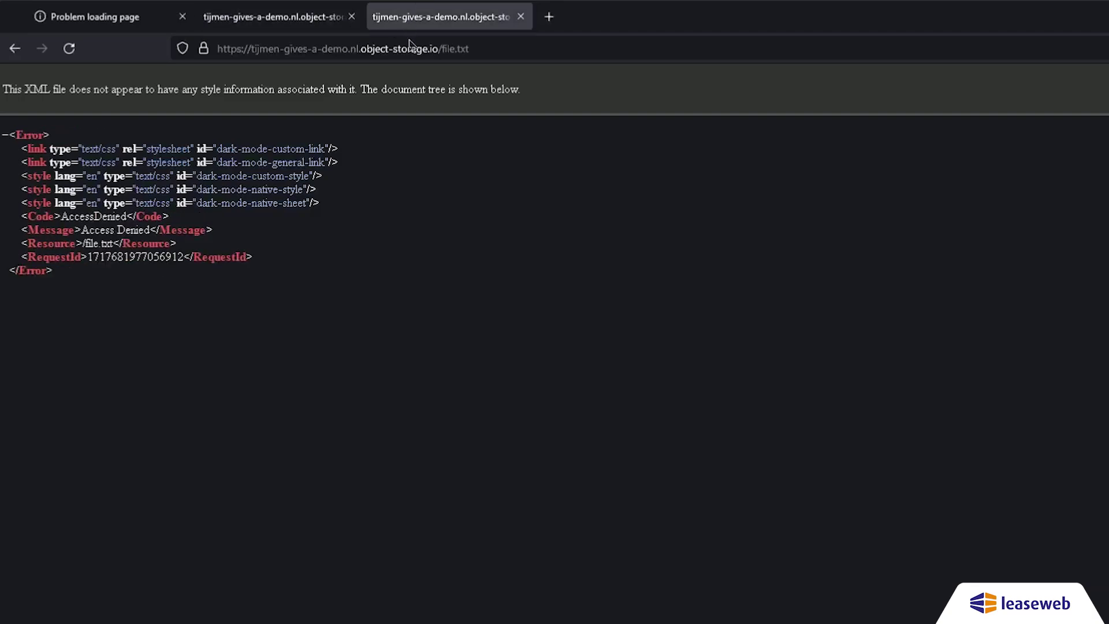
{"action": "key", "text": "F5"}
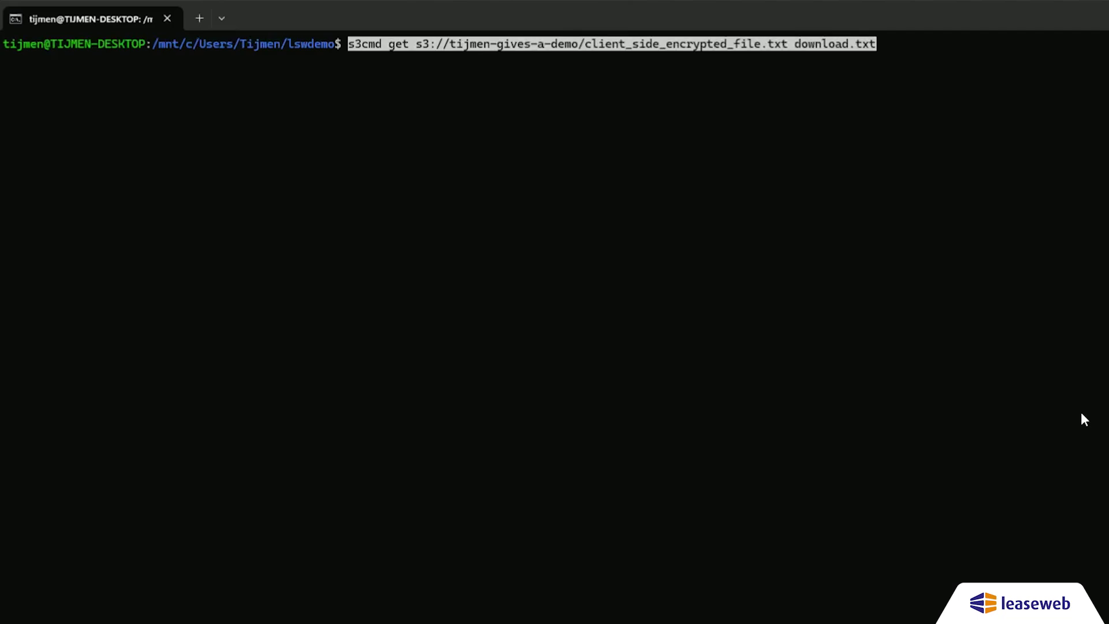
Download client_side_encrypted_file.txt as download.txt and print it, showing 'client encryption file'.
{"action": "key", "text": "Return"}
{"action": "type", "text": "cat download.txt"}
{"action": "key", "text": "Return"}
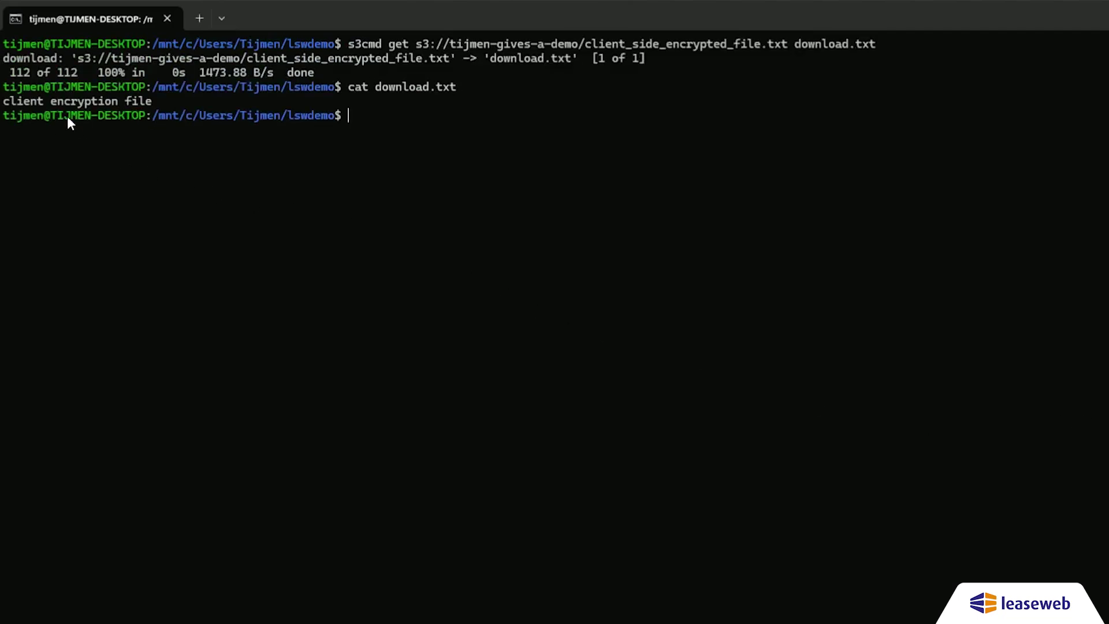
{"action": "key", "text": "ctrl+l"}
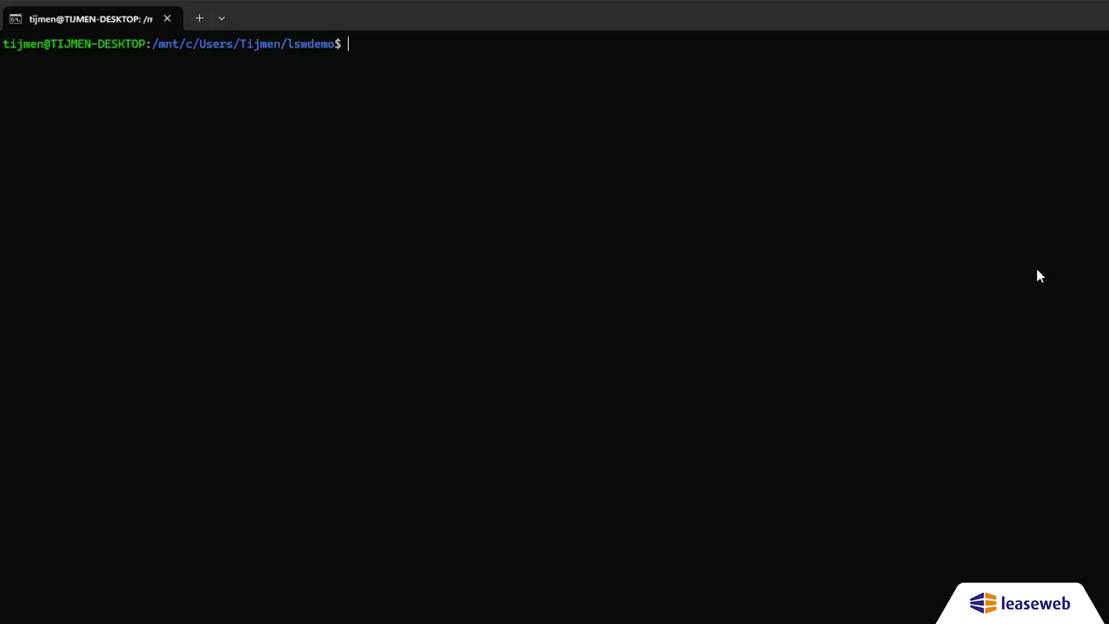
{"action": "type", "text": "vim partial_access.json"}
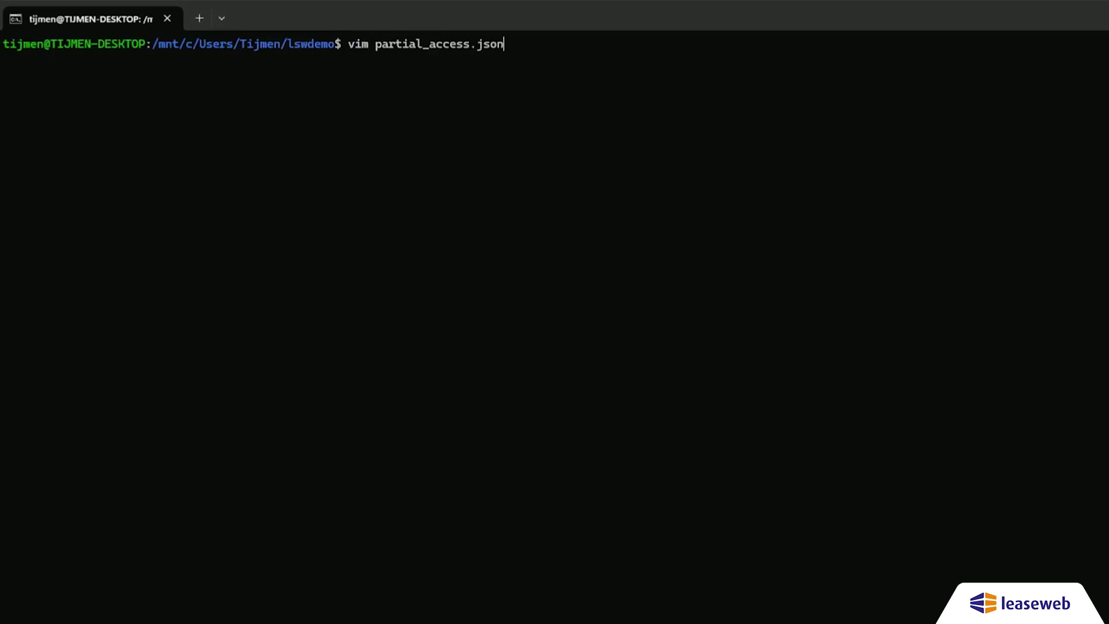
Write the three-statement partial access policy into partial_access.json in vim and save it.
{"action": "key", "text": "Return"}
{"action": "type", "text": "{     \"Statement\": [         {             \"Effect\": \"Deny\",             \"Principal\": \"*\",             \"Action\": [                 \"s3:GetObject\"             ],             \"Resource\": [                 \"urn:sgws:s3:::tijmen-gives-a-demo/server_side_encrypted_file.txt\"             ]         },         {             \"Effect\": \"Allow\",             \"Principal\": \"*\",             \"Action\": [                 \"s3:GetObject\"             ],             \"Resource\": [                 \"urn:sgws:s3:::tijmen-gives-a-demo/file.txt\"             ]         },         {             \"Effect\": \"Allow\",             \"Principal\": \"*\",             \"Action\": [                 \"s3:ListBucket\"             ],             \"Resource\": [                 \"urn:sgws:s3:::tijmen-gives-a-demo\"             ]         }     ] }"}
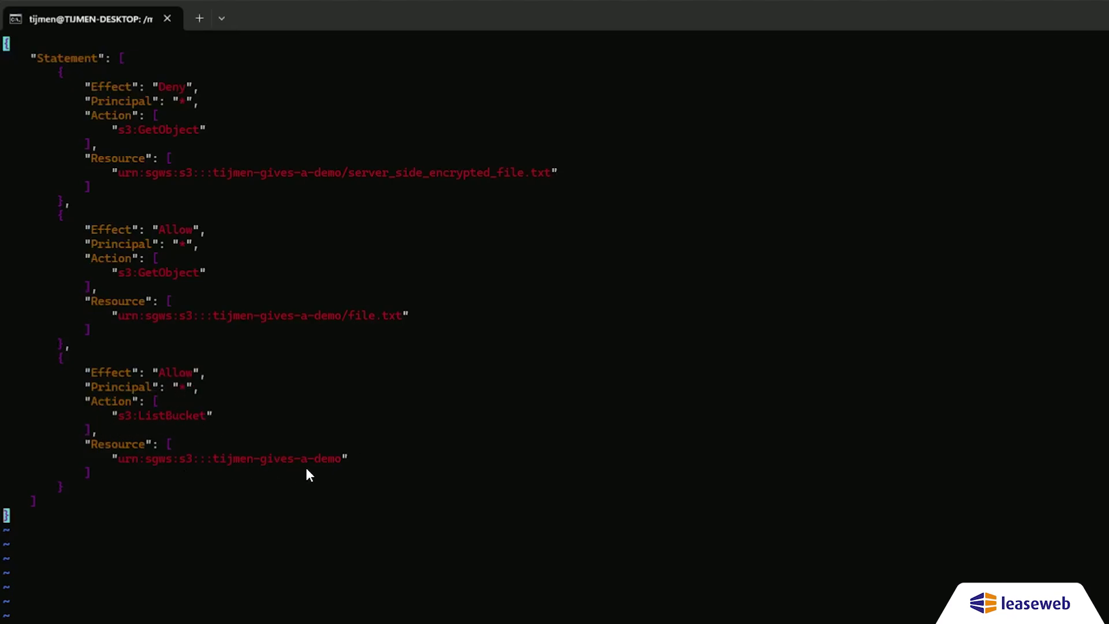
{"action": "type", "text": ":wq"}
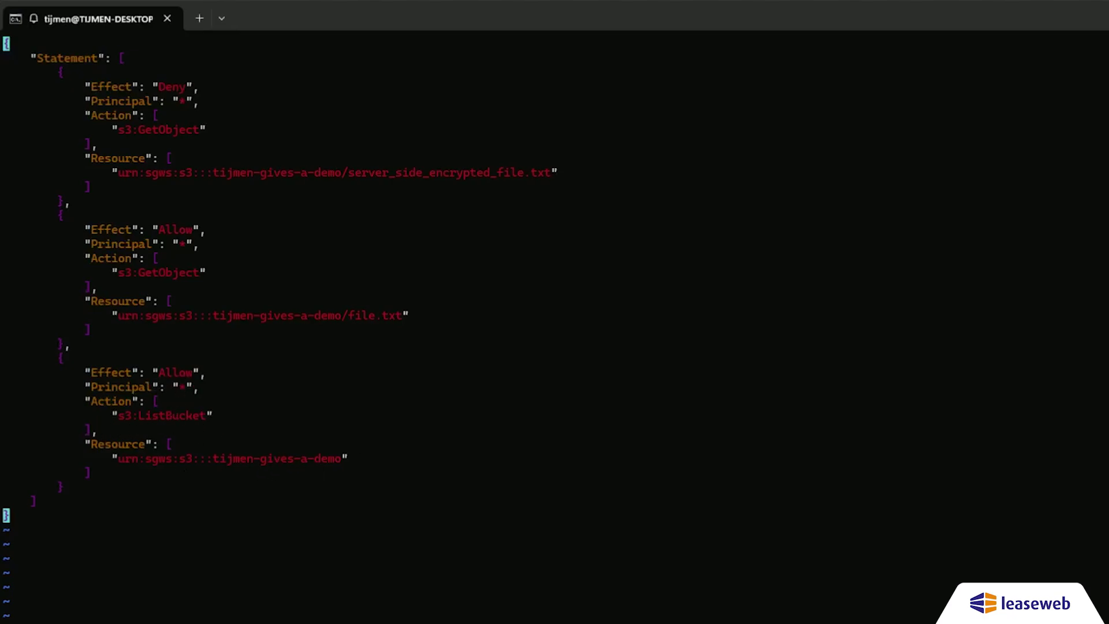
{"action": "key", "text": "Return"}
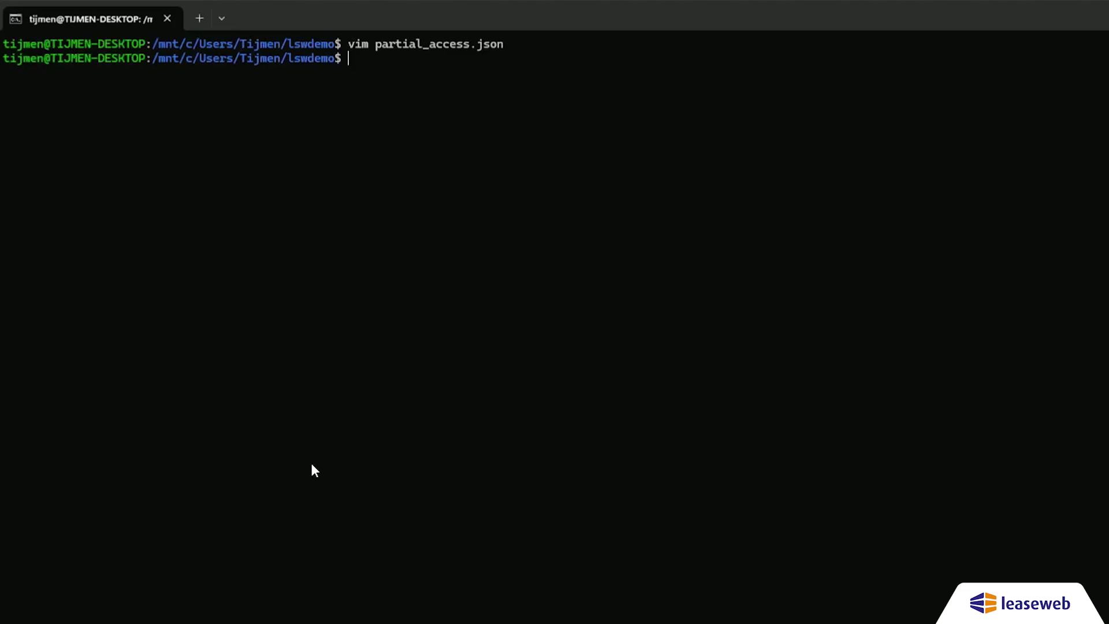
Apply partial_access.json to the tijmen-gives-a-demo bucket with s3cmd setpolicy.
{"action": "type", "text": "s3cmd setpolicy partial_access.json s3://tijmen-gives-a-demo"}
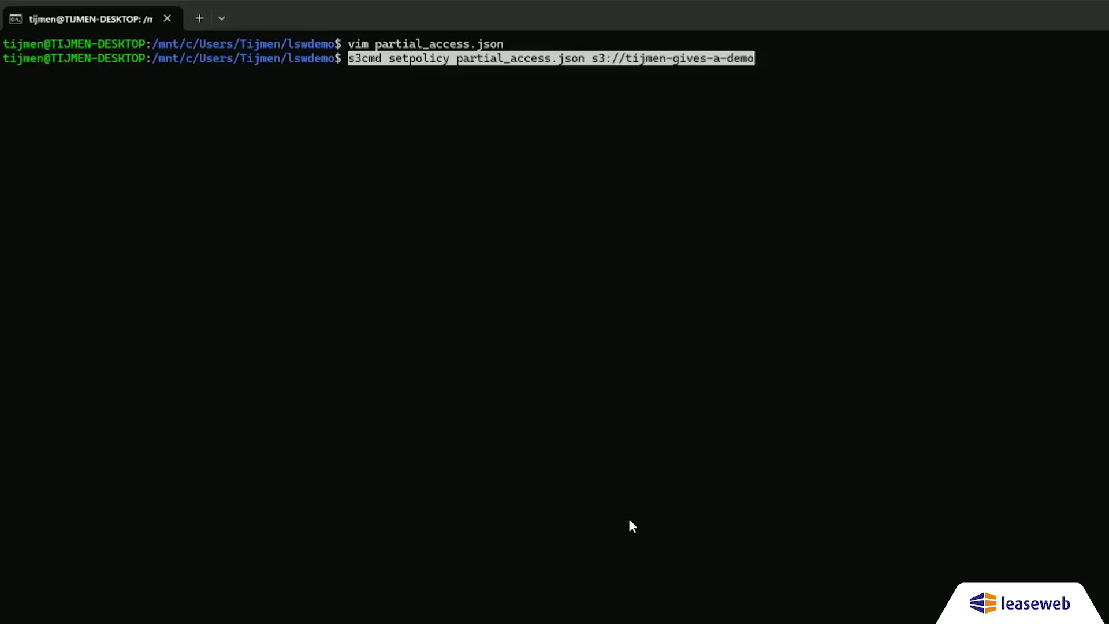
{"action": "key", "text": "Return"}
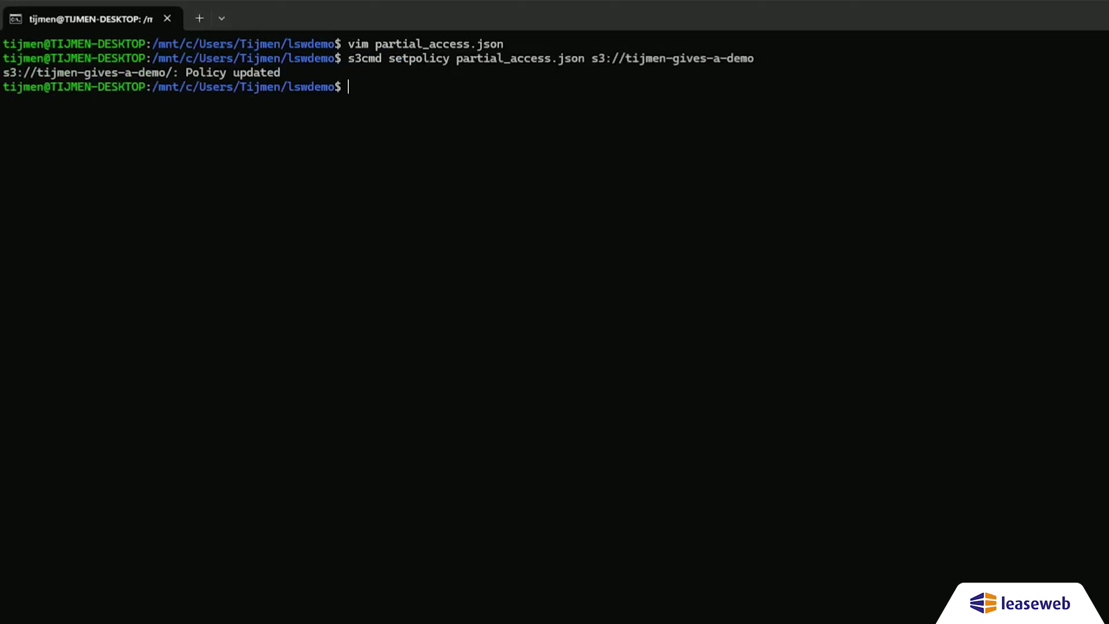
{"action": "key", "text": "alt+Tab"}
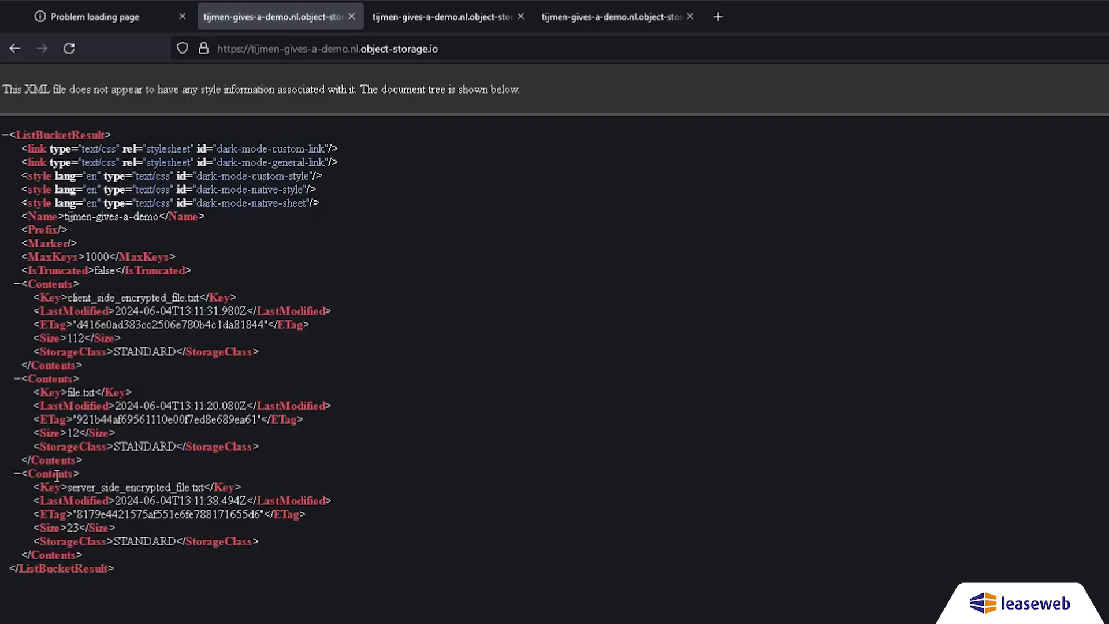
Confirm file.txt and the listing open while server_side_encrypted_file.txt now returns Access Denied.
{"action": "left_click", "coordinate": [395, 18]}
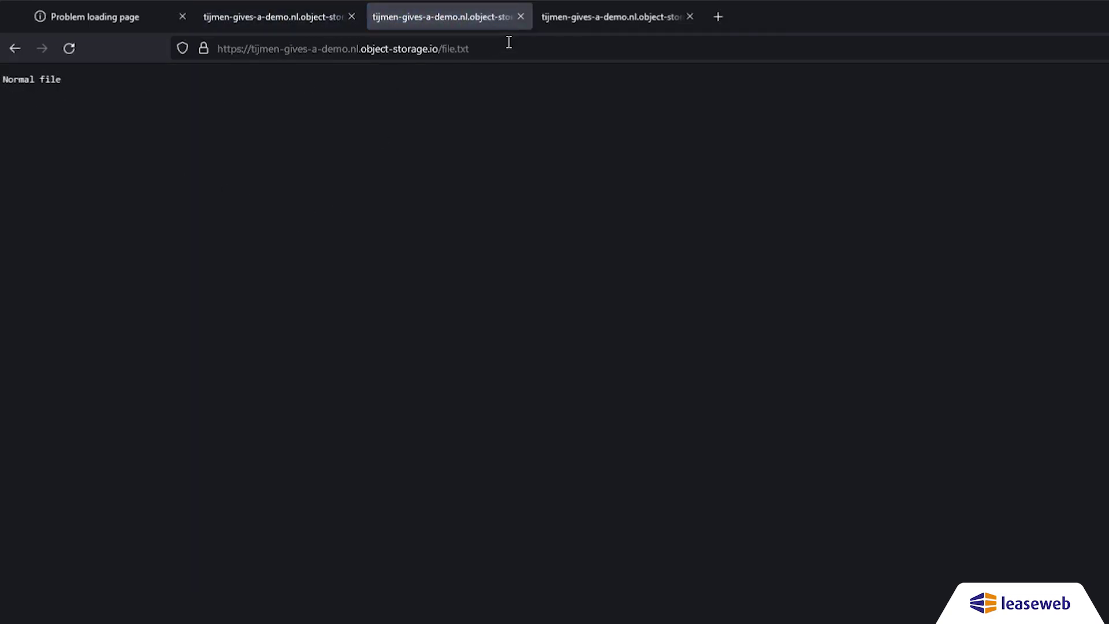
{"action": "key", "text": "ctrl+Tab"}
{"action": "key", "text": "F5"}
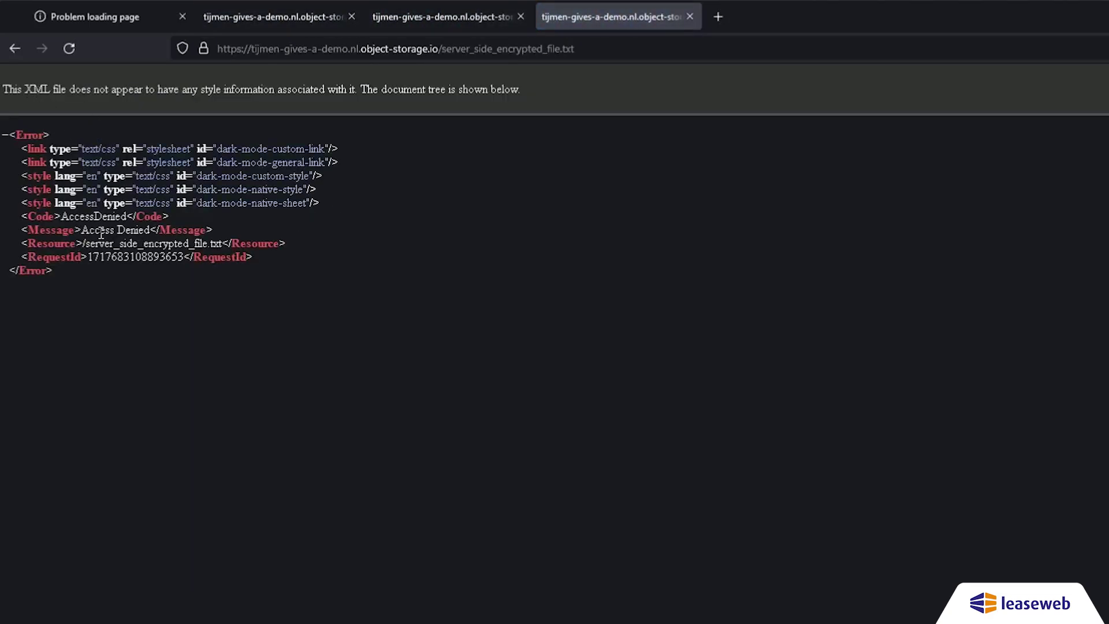
{"action": "left_click", "coordinate": [267, 19]}
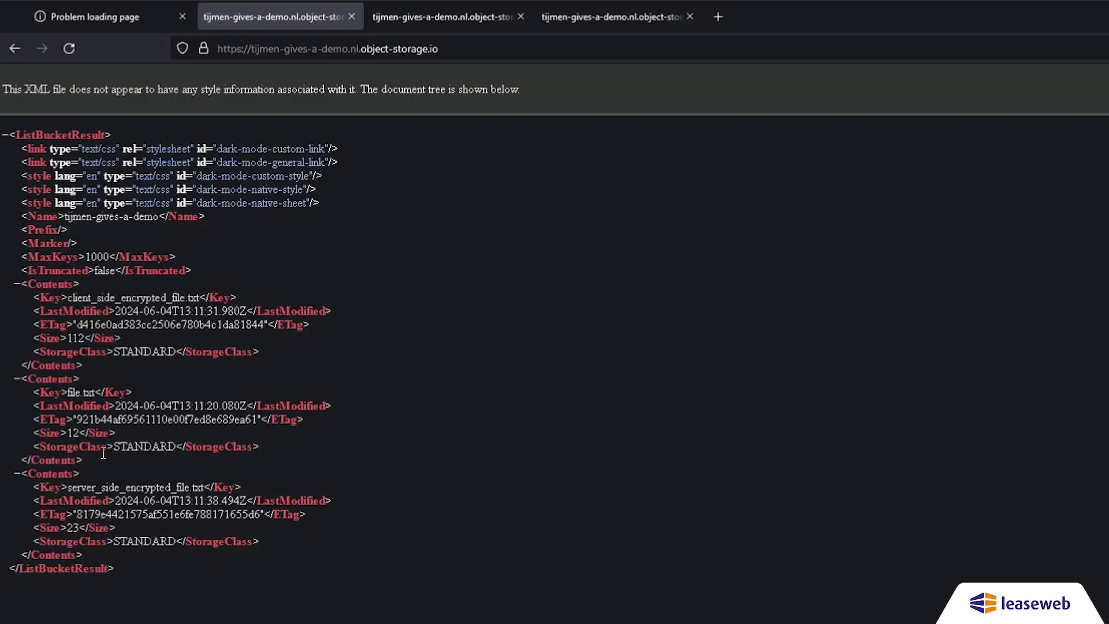
{"action": "double_click", "coordinate": [82, 488]}
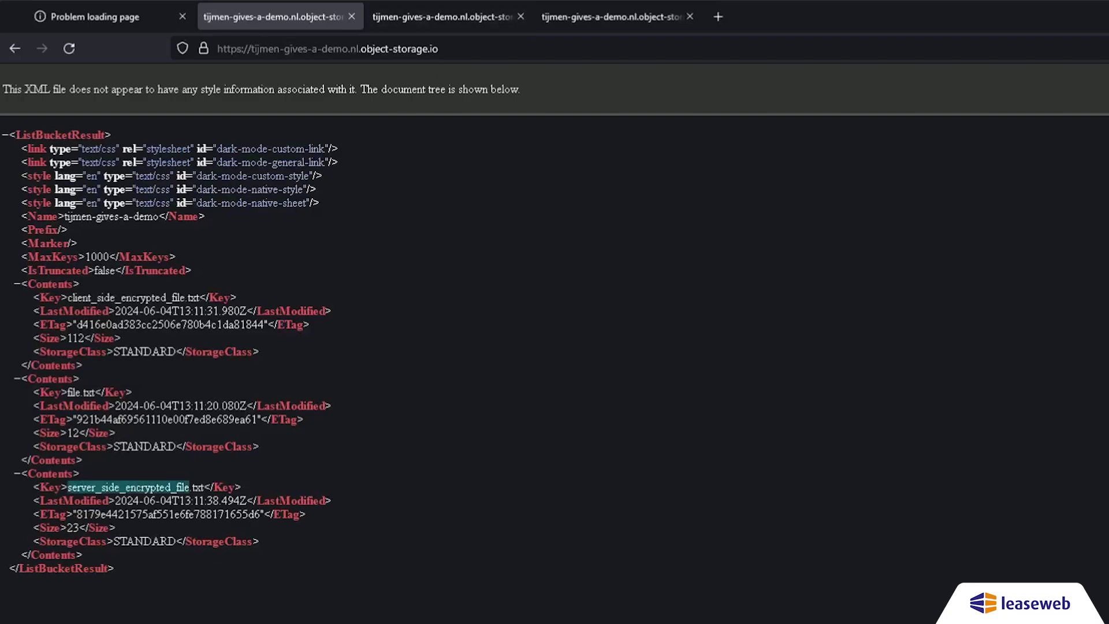
{"action": "key", "text": "ctrl+Tab"}
{"action": "key", "text": "F5"}
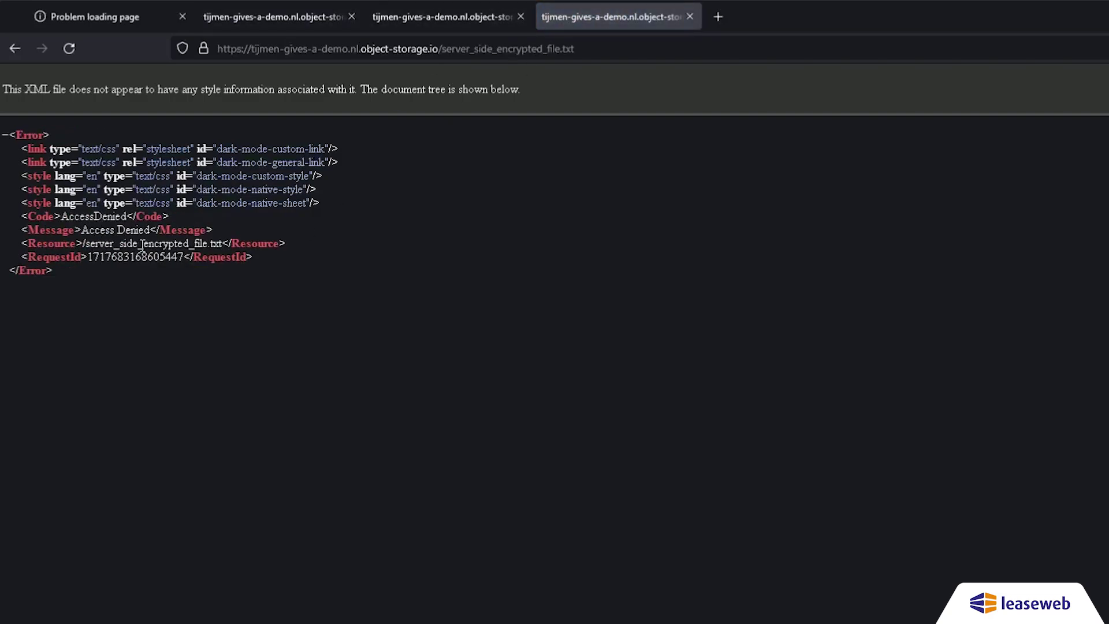
{"action": "double_click", "coordinate": [118, 239]}
{"action": "double_click", "coordinate": [118, 231]}
List the demo bucket's three objects with s3cmd ls and prepare an s3cmd rm for file.txt.
{"action": "key", "text": "alt+Tab"}
{"action": "type", "text": "s3cmd ls s3://tijmen-gives-a-demo"}
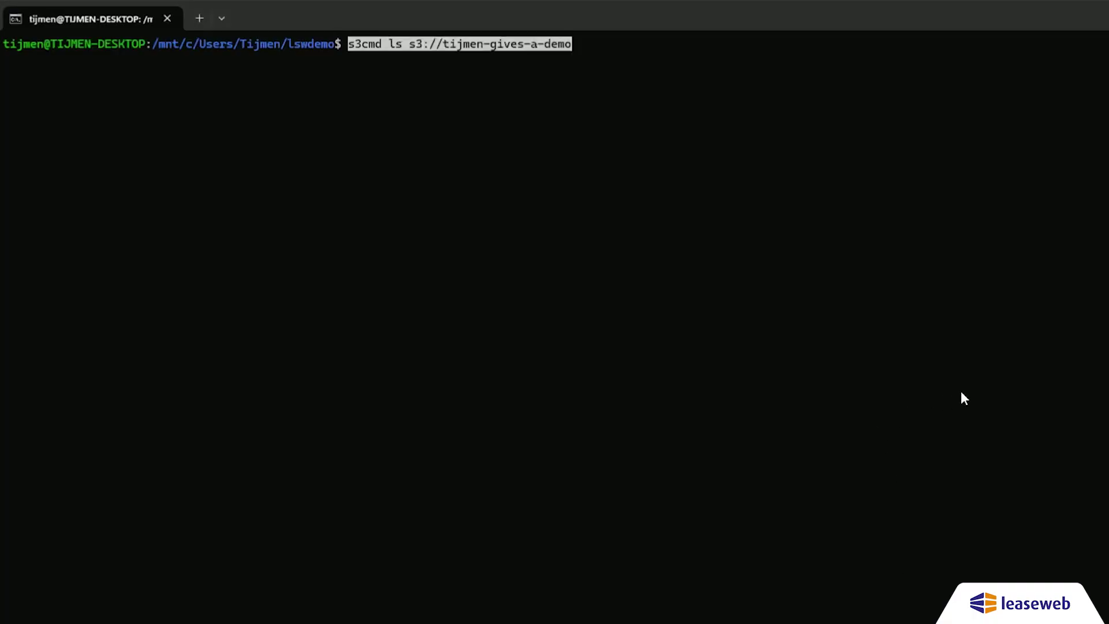
{"action": "key", "text": "Return"}
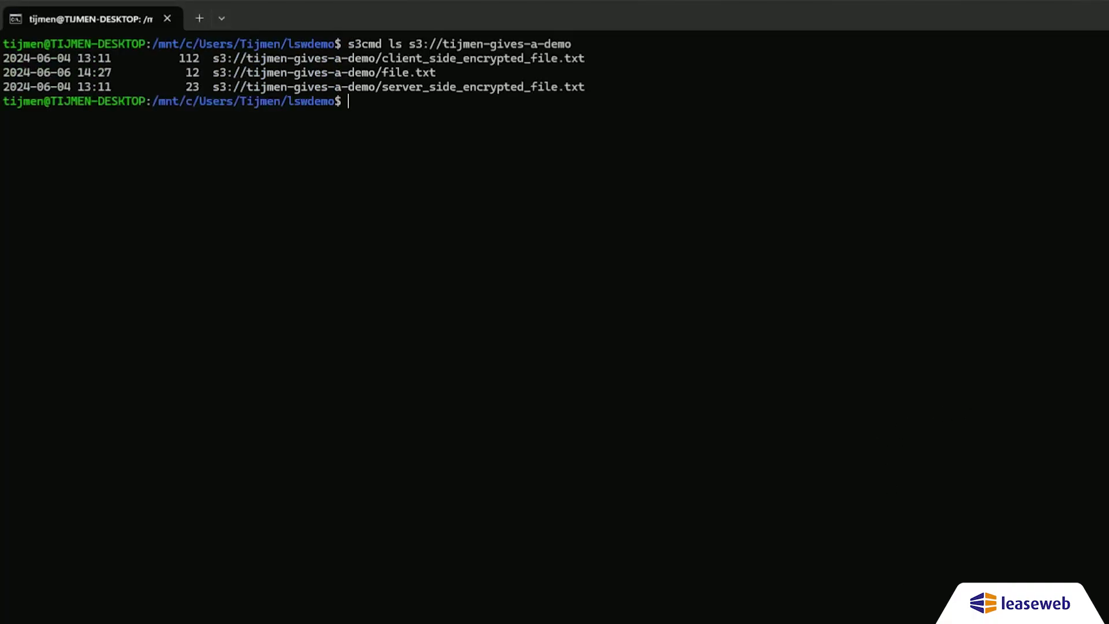
{"action": "type", "text": "s3cmd rm s3://tijmen-gives-a-demo/file.txt"}
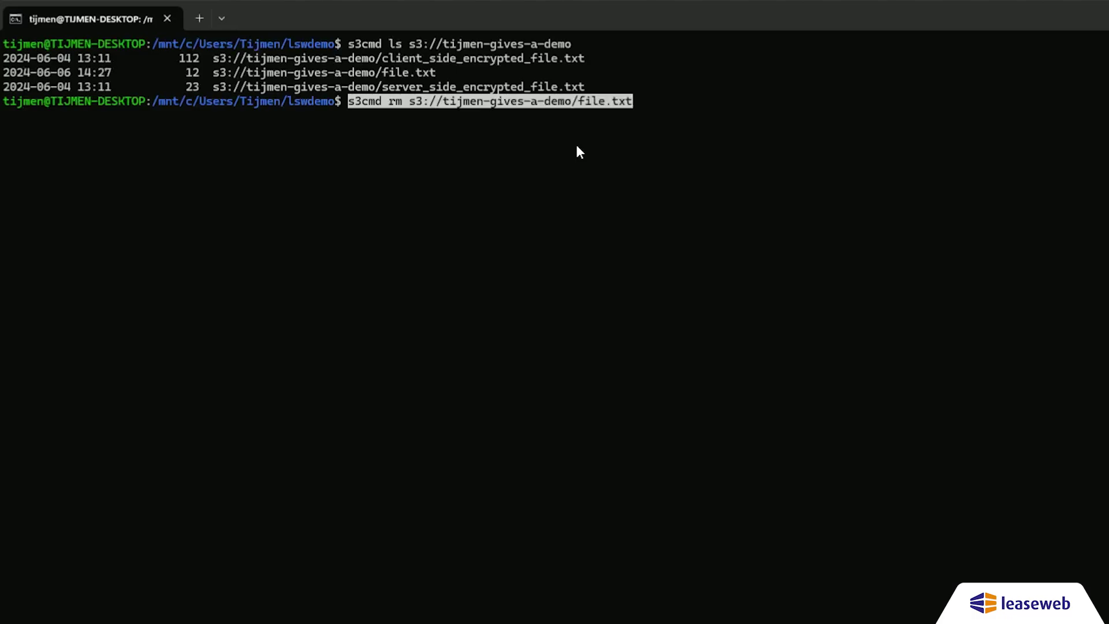